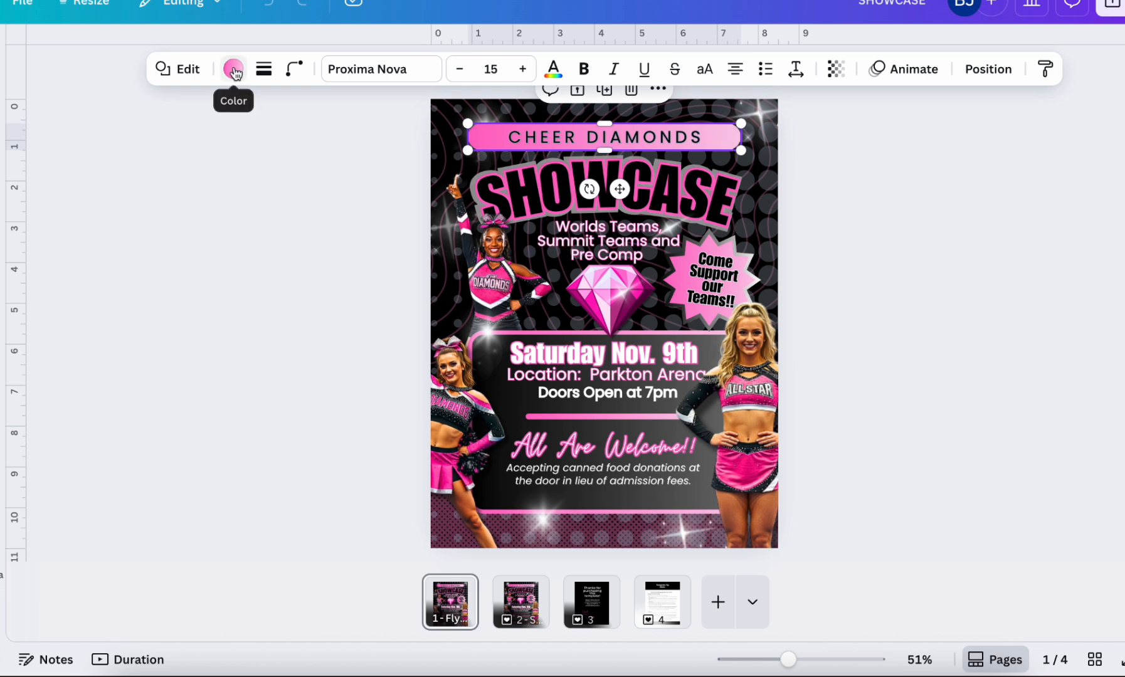
Fill the CHEER DIAMONDS banner with a gradient and set its first gradient color to teal #09B9C4
click(233, 73)
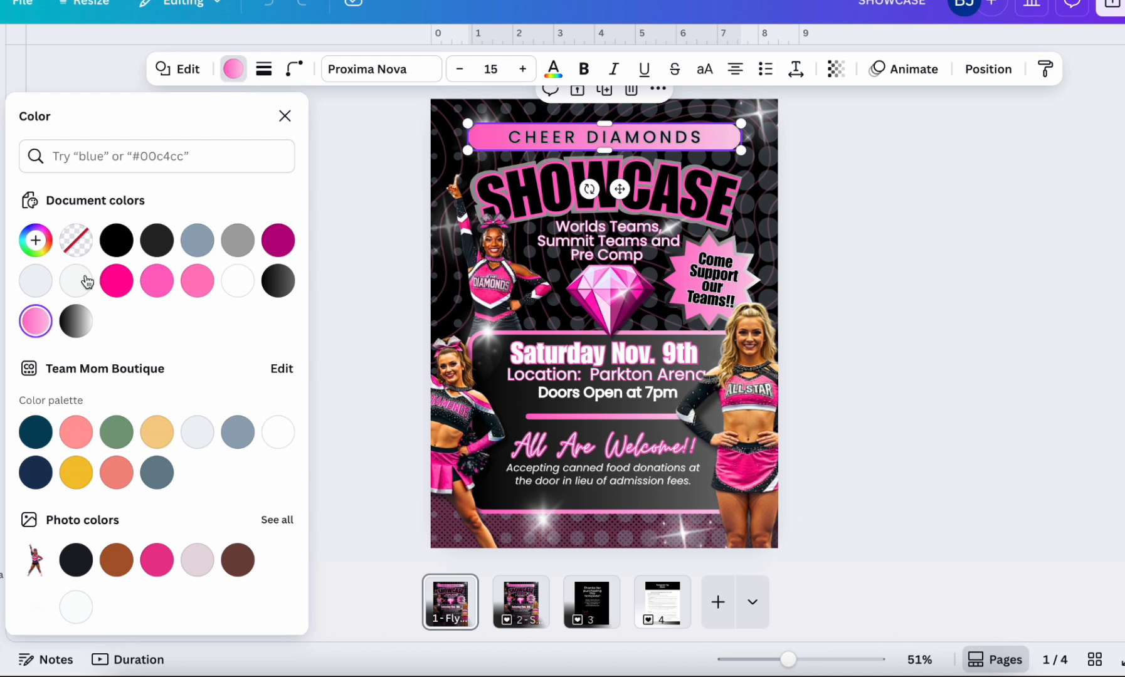
click(36, 321)
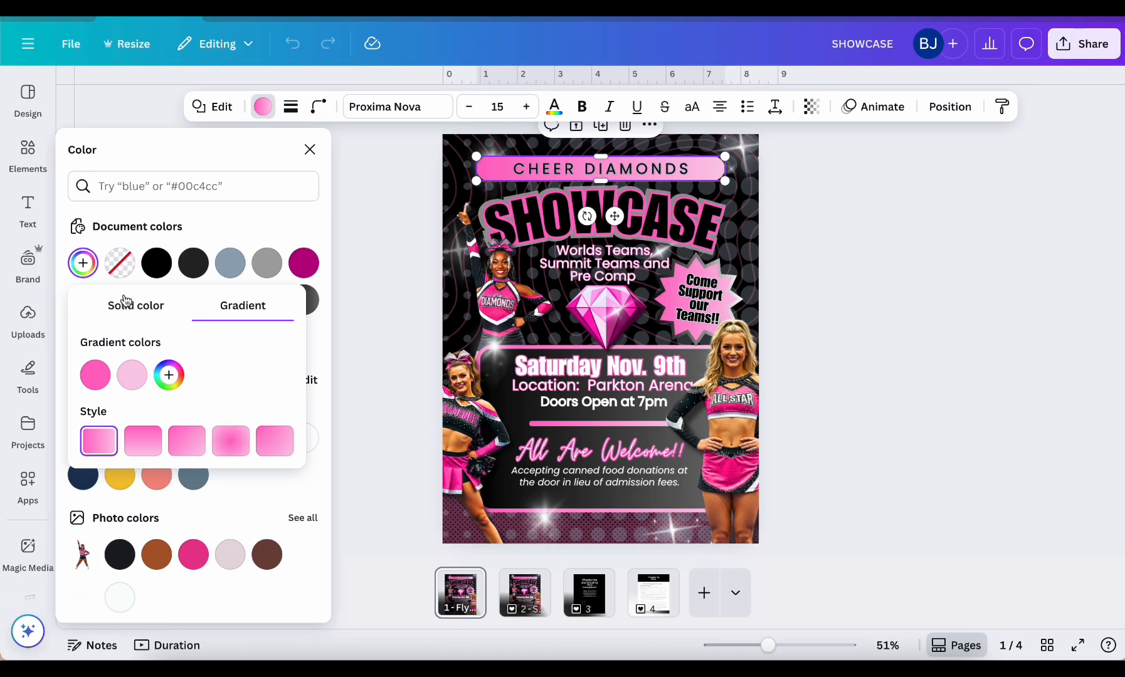
click(134, 307)
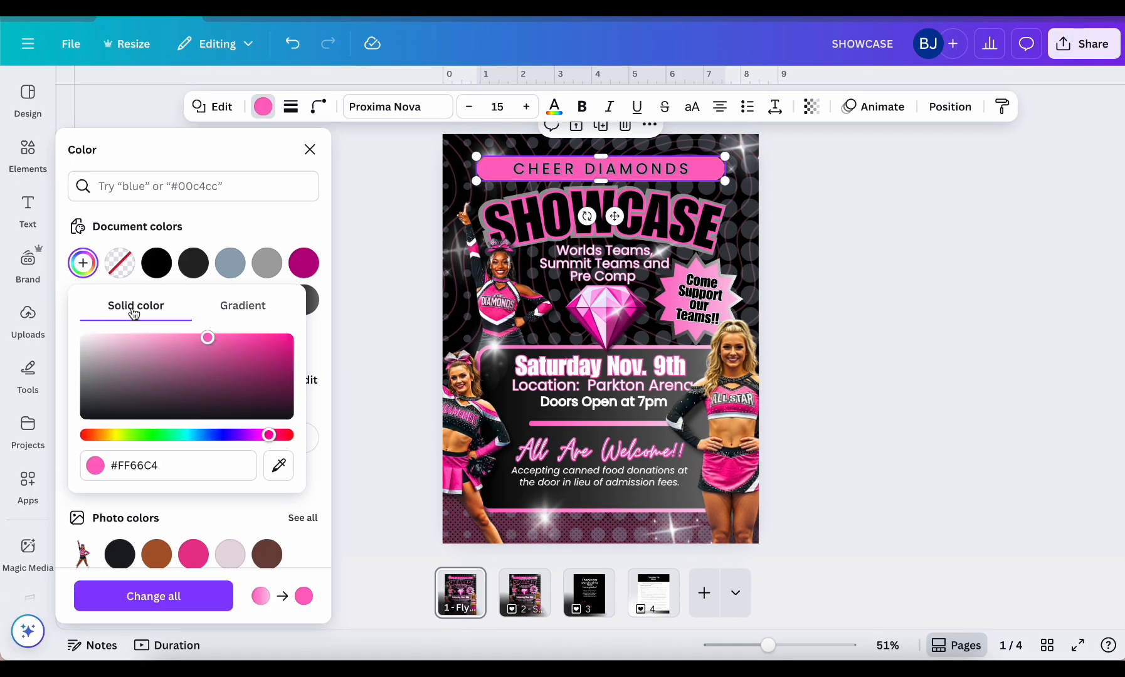
click(241, 307)
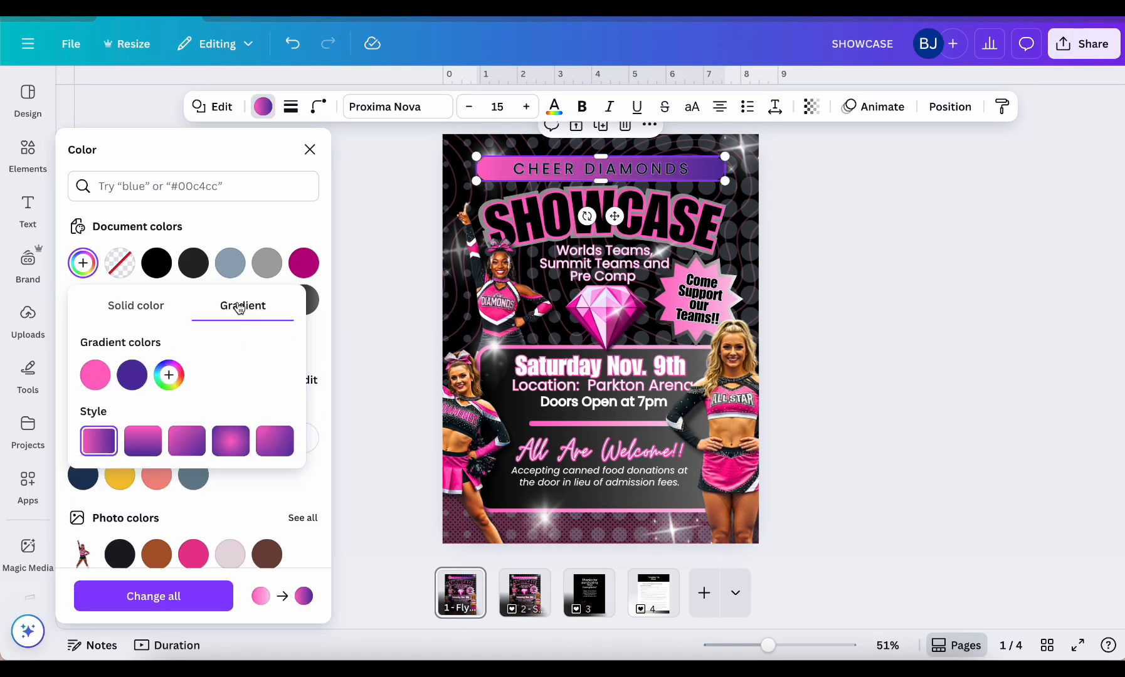
click(97, 379)
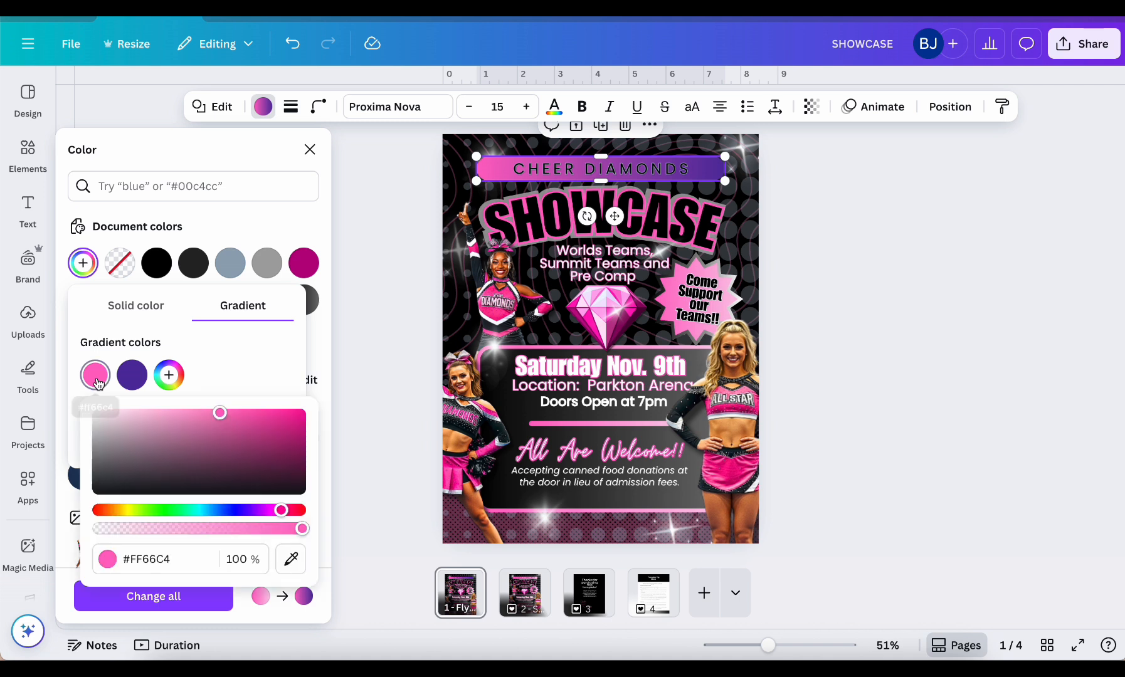
click(201, 510)
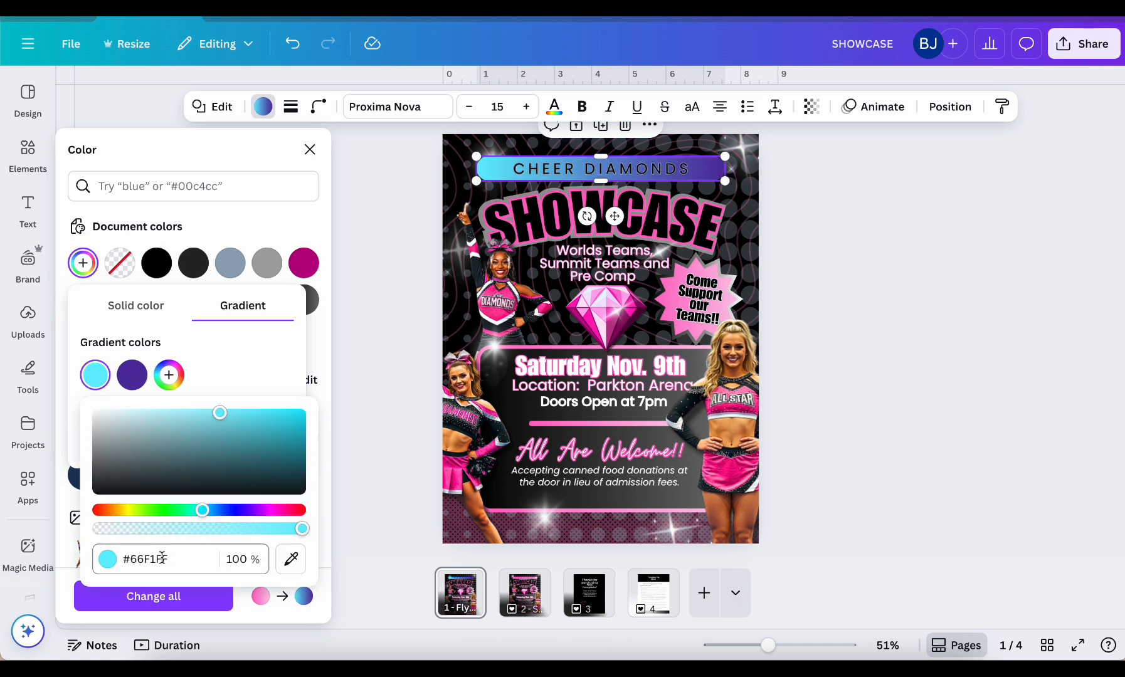
mouse_move(201, 510)
mouse_down()
mouse_move(212, 511)
mouse_move(200, 512)
mouse_up()
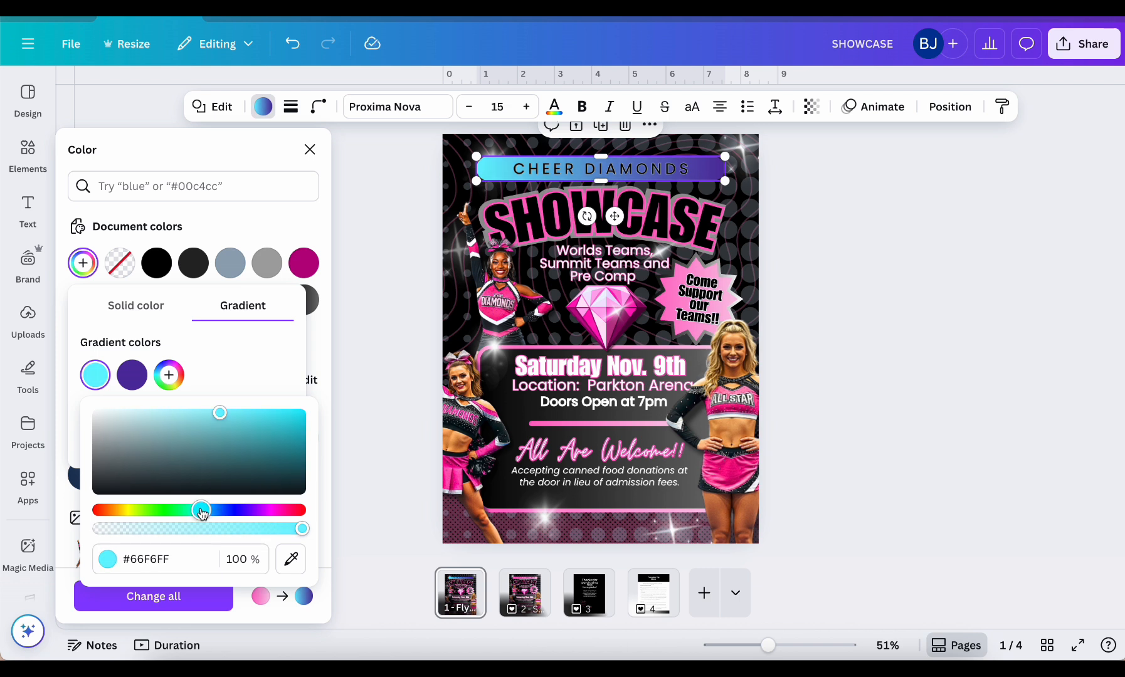
click(293, 431)
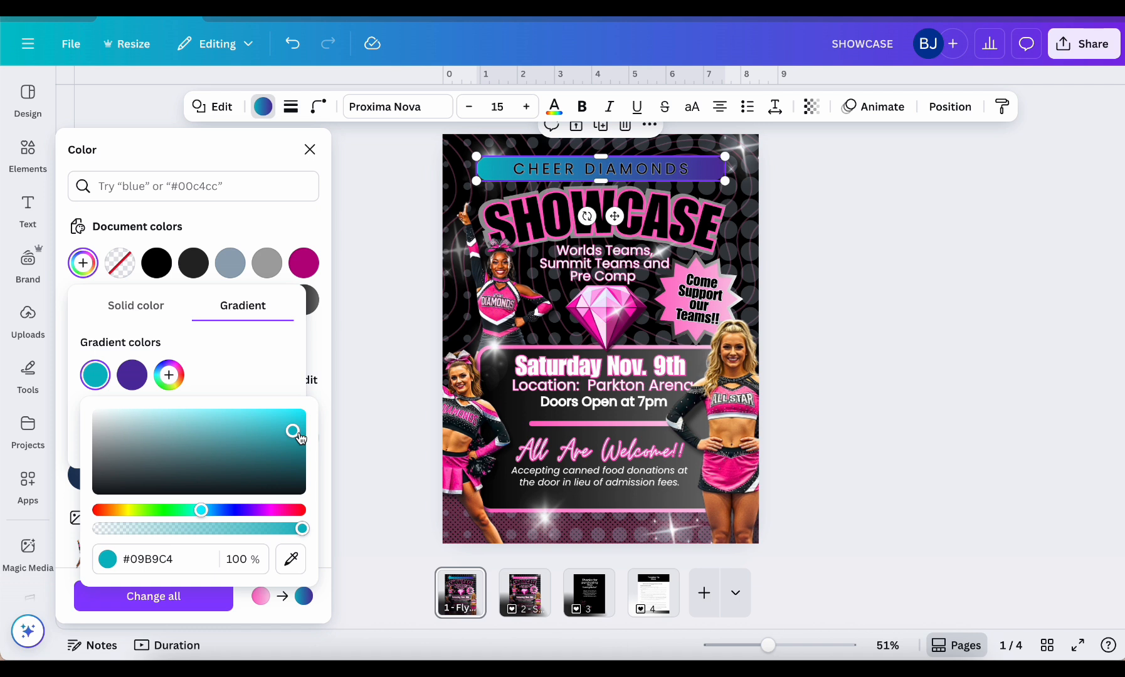
Change the second color of the CHEER DIAMONDS banner's gradient to a light mint green
click(133, 376)
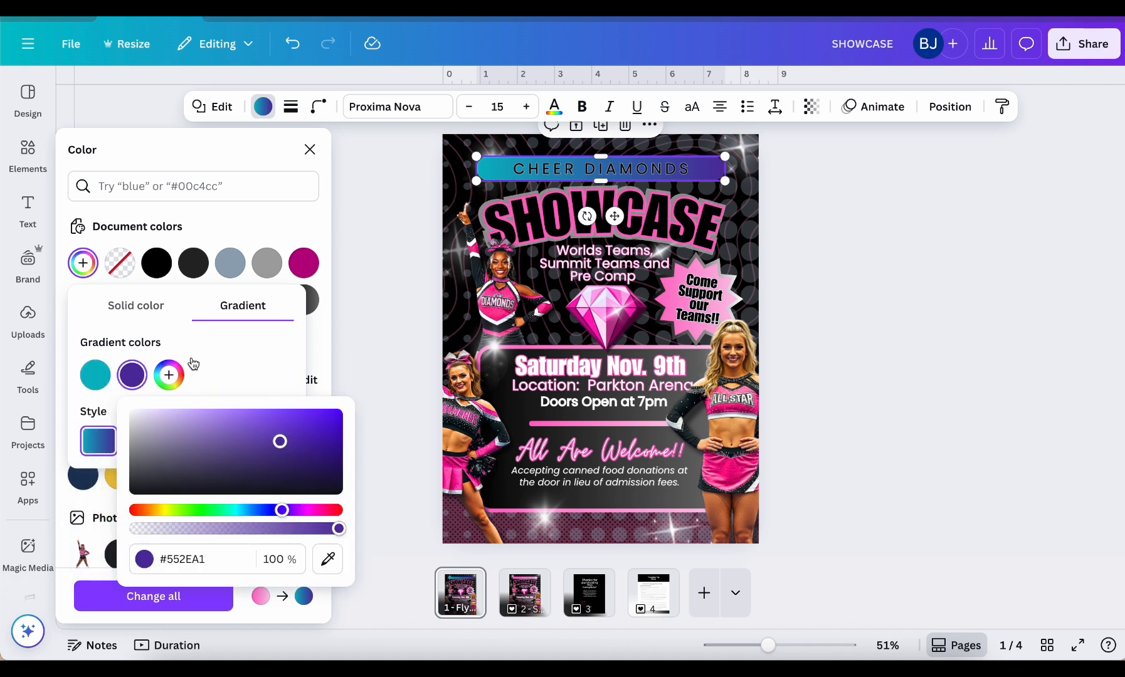
click(236, 510)
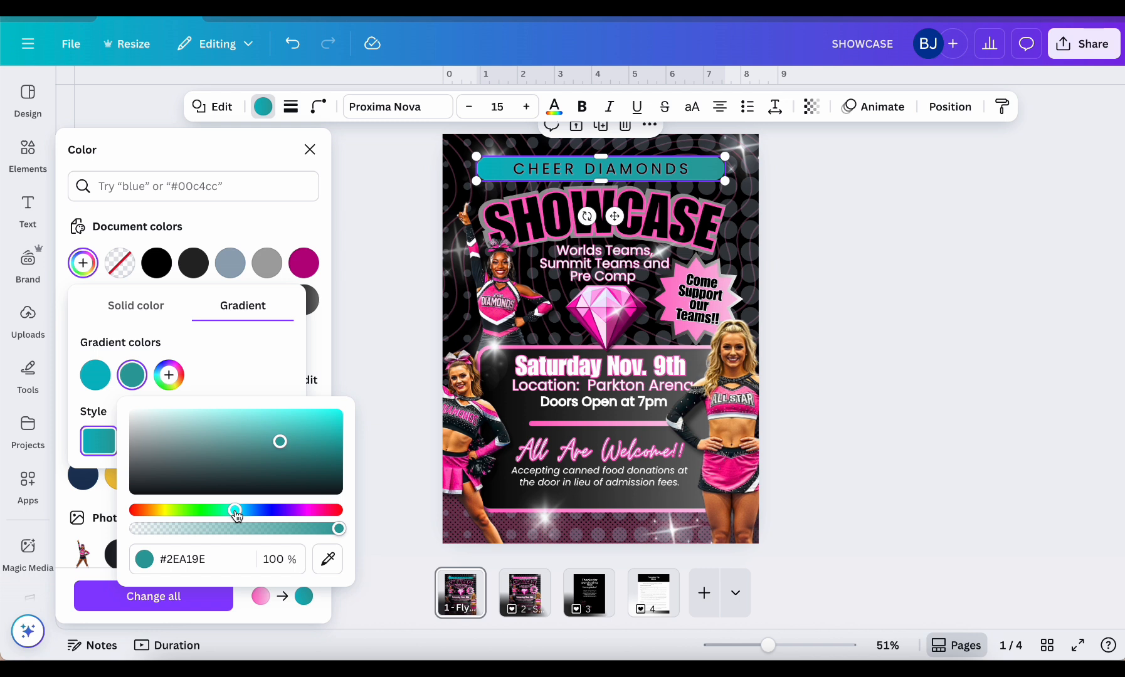
drag(233, 510, 227, 510)
drag(279, 442, 173, 411)
click(387, 384)
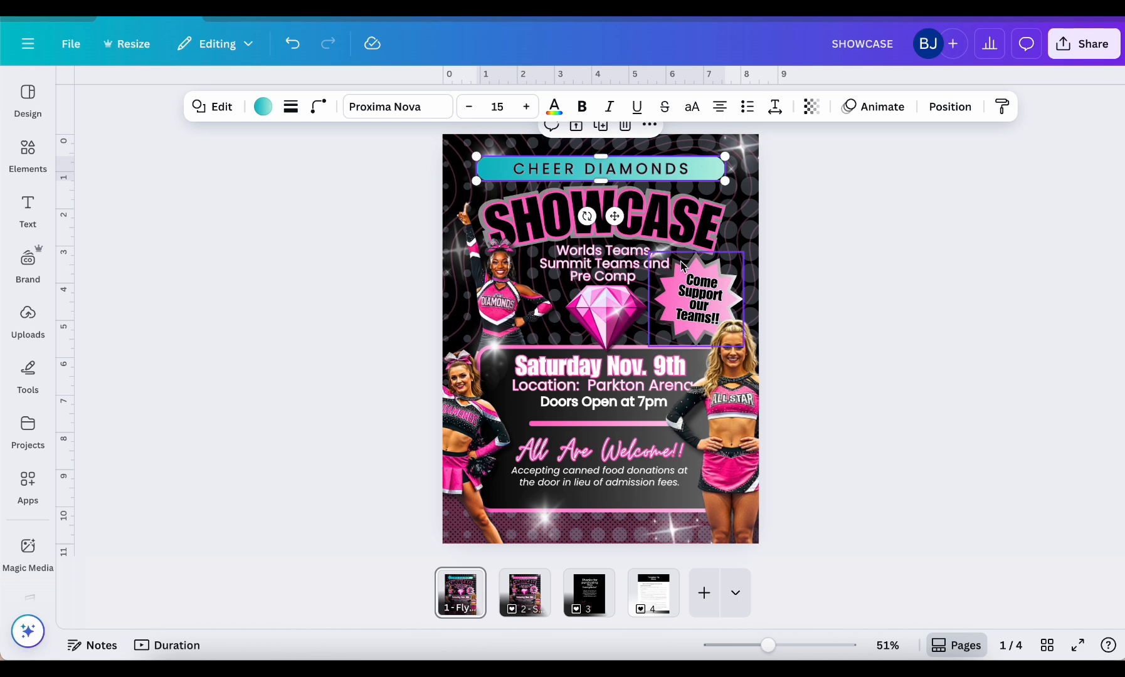
Apply the teal-to-mint gradient to the "Come Support our Teams!!" starburst and replace the pink gradient with it across all pages
click(717, 272)
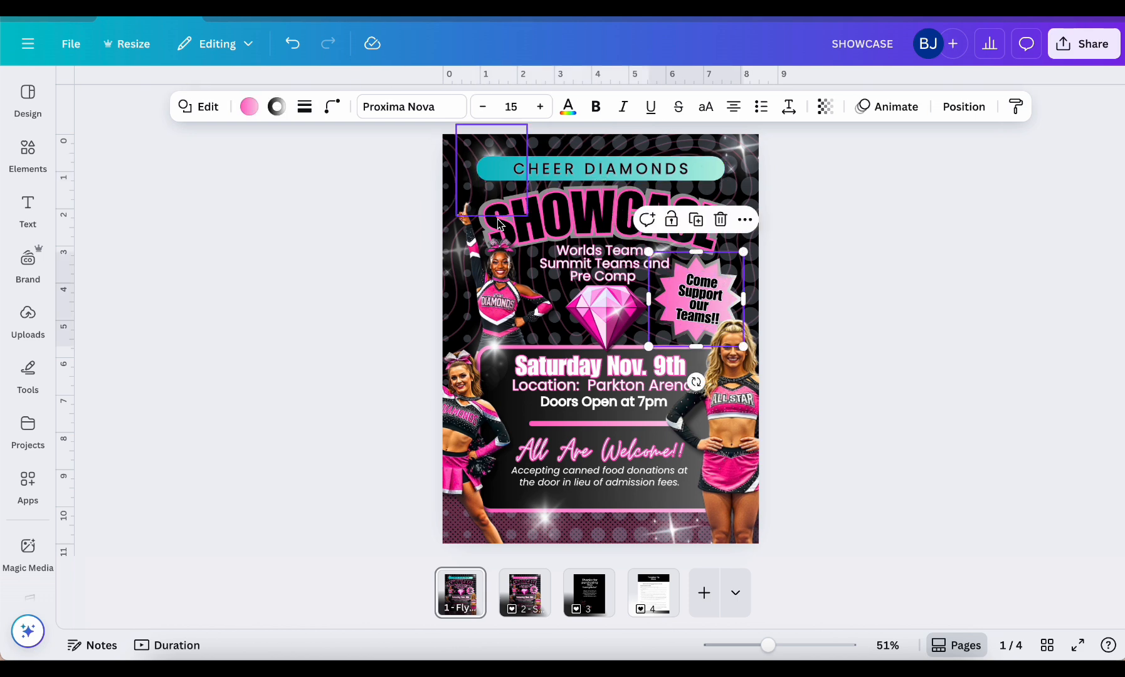
click(252, 111)
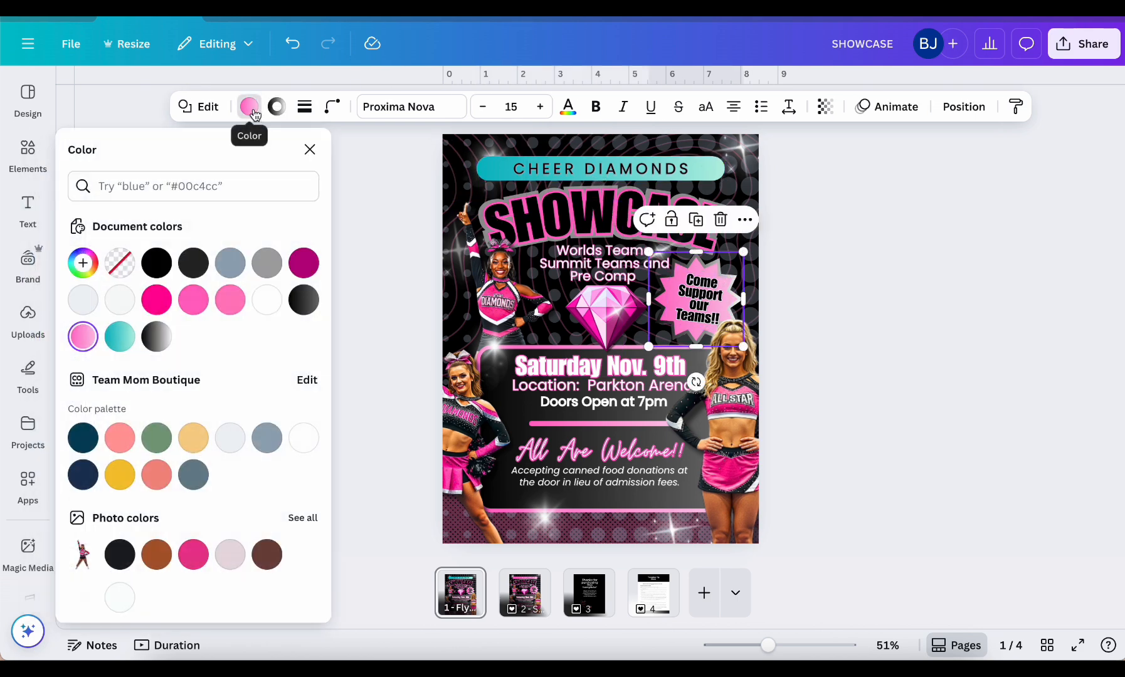
click(127, 342)
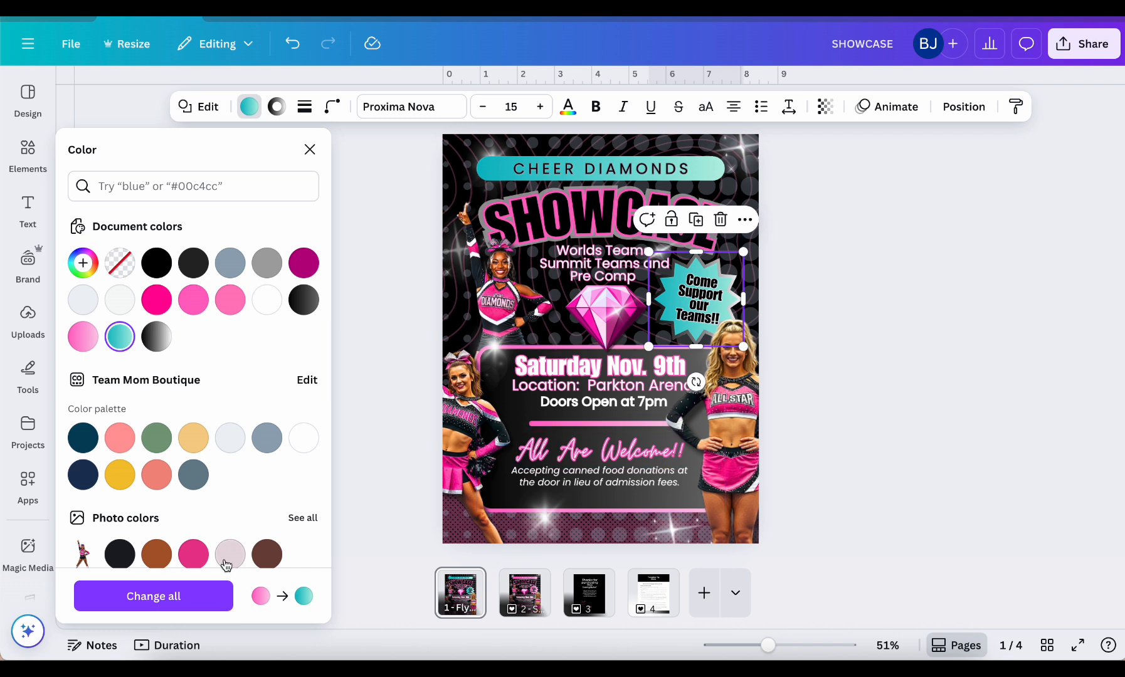
click(182, 598)
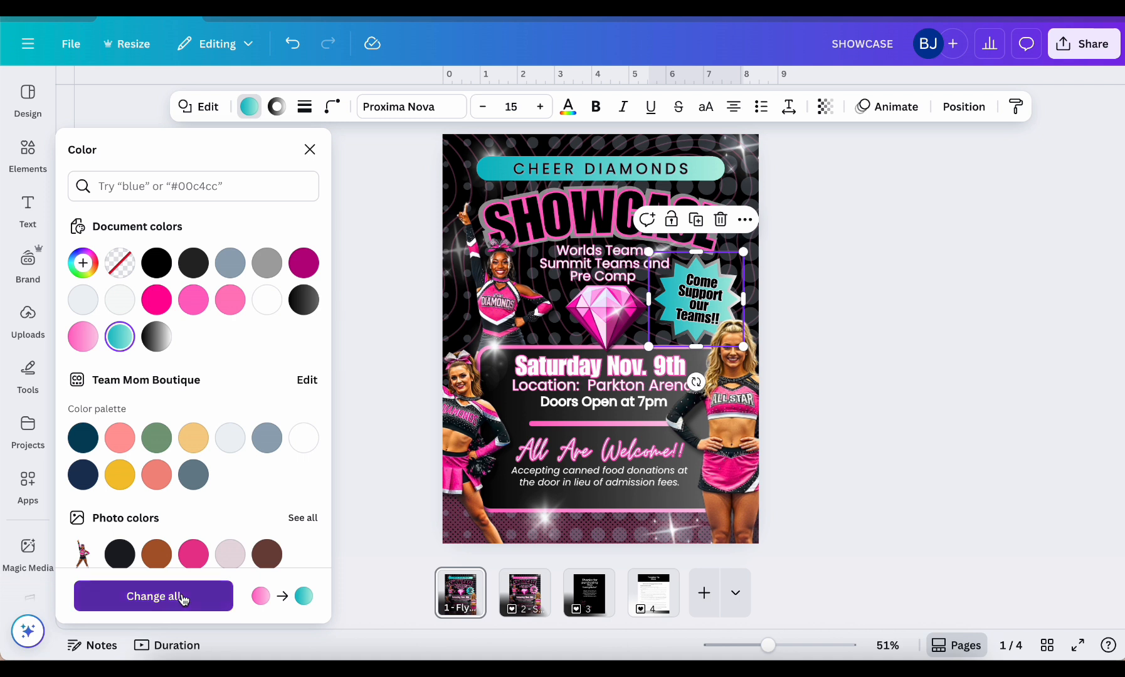
Check the recolored elements on page 2, the social media post, and return to the flyer on page 1
click(520, 592)
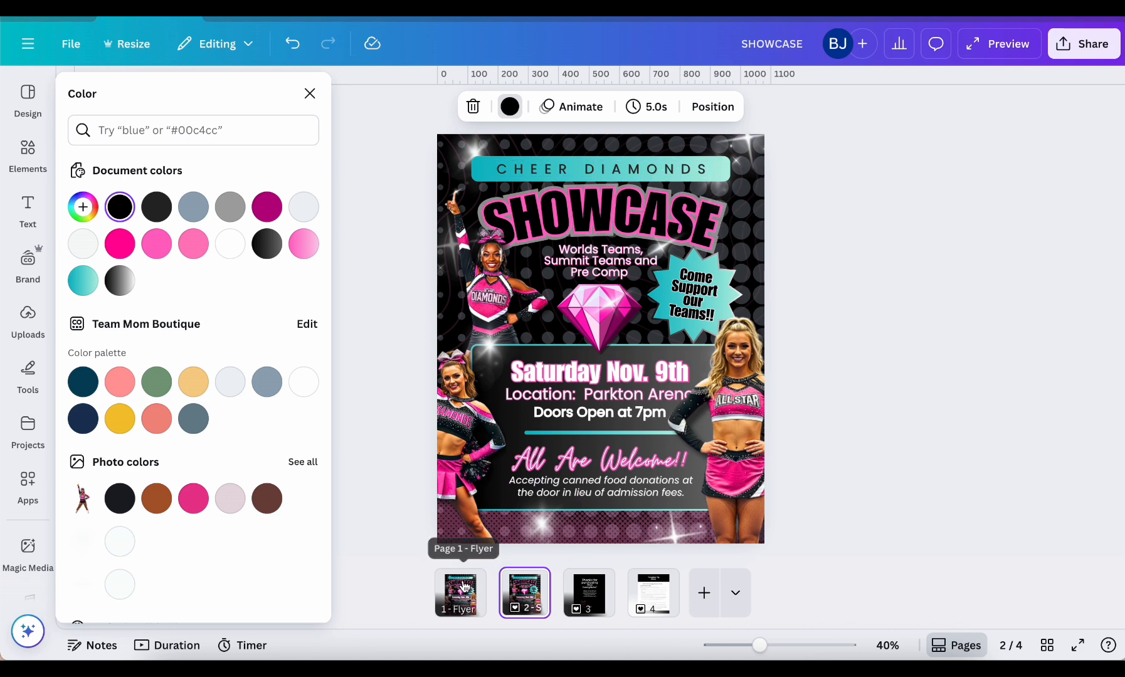
right_click(464, 585)
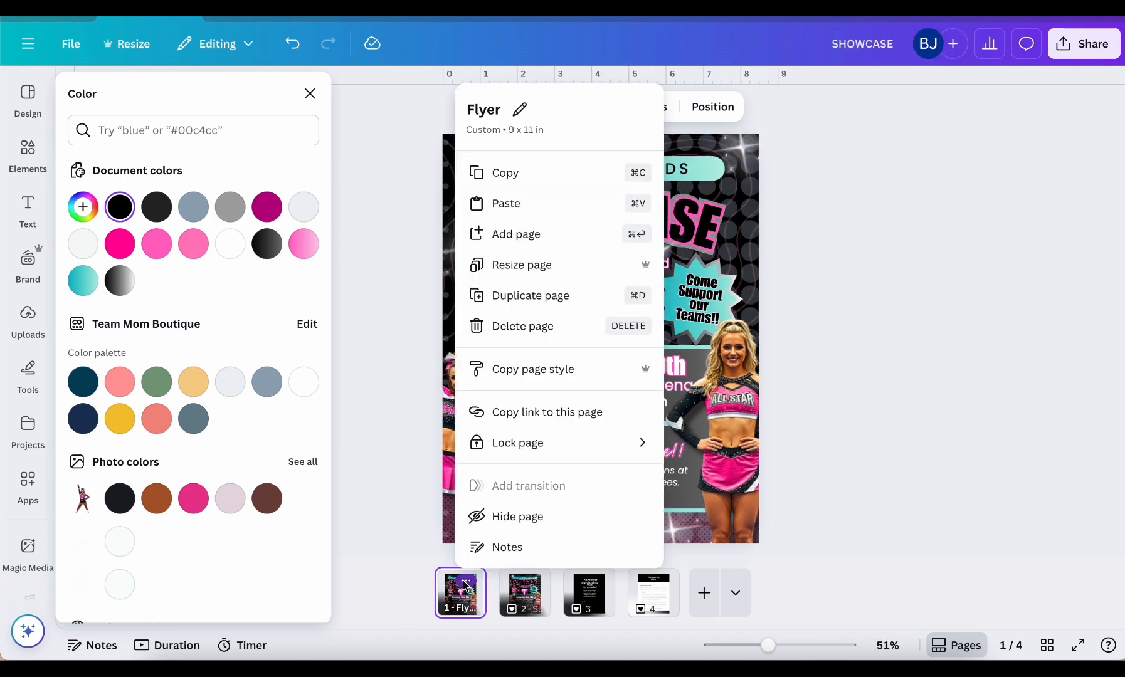
click(515, 586)
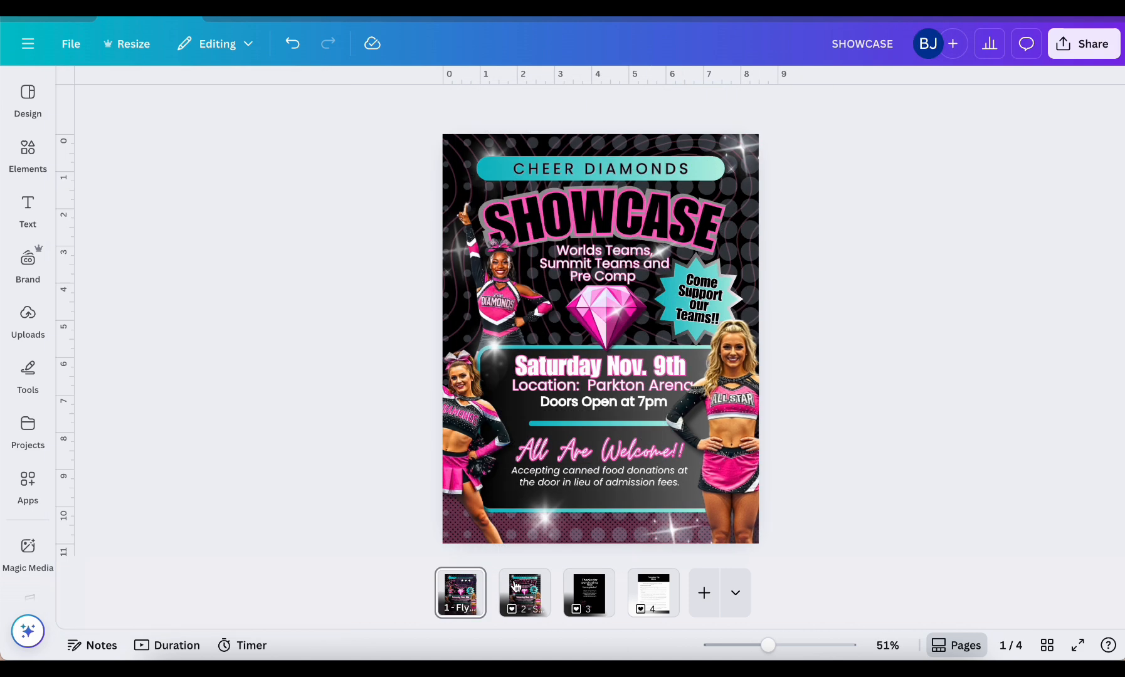
click(516, 586)
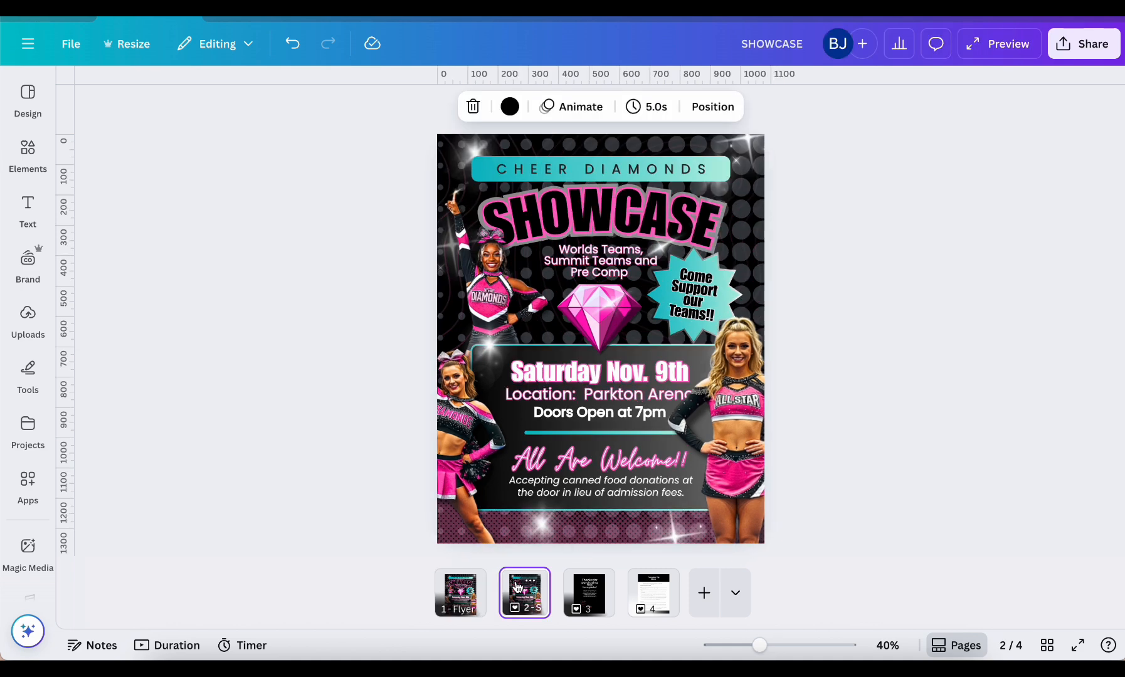
click(468, 591)
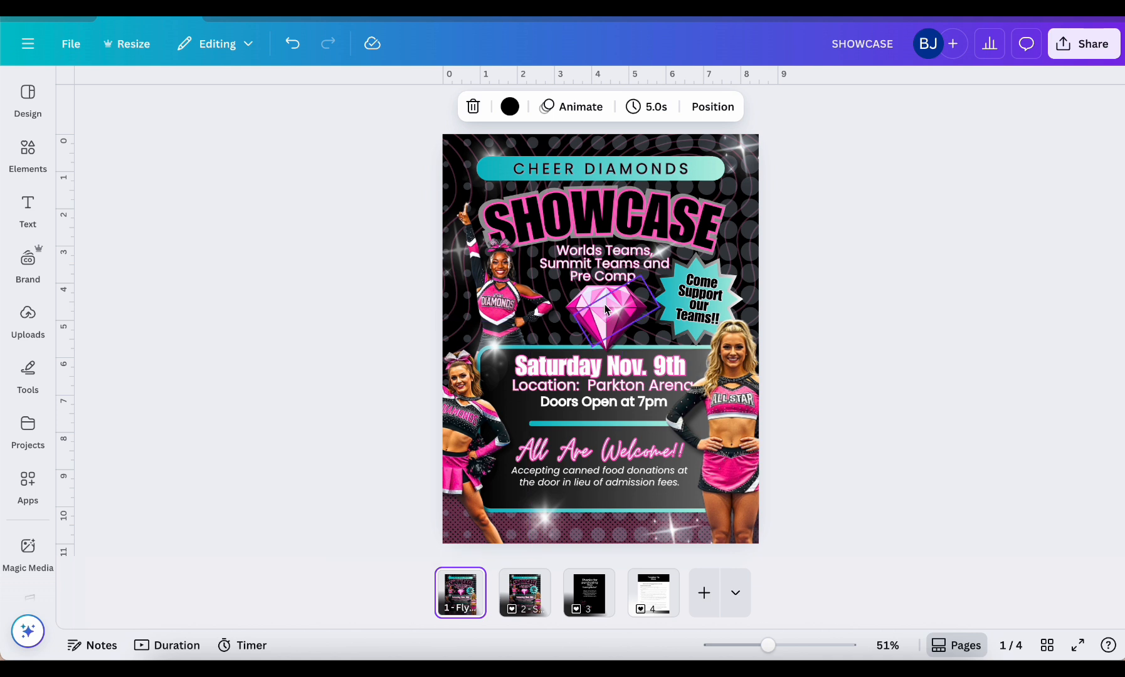
Set the outline effect color of the SHOWCASE title to dark turquoise #0097b2
click(628, 206)
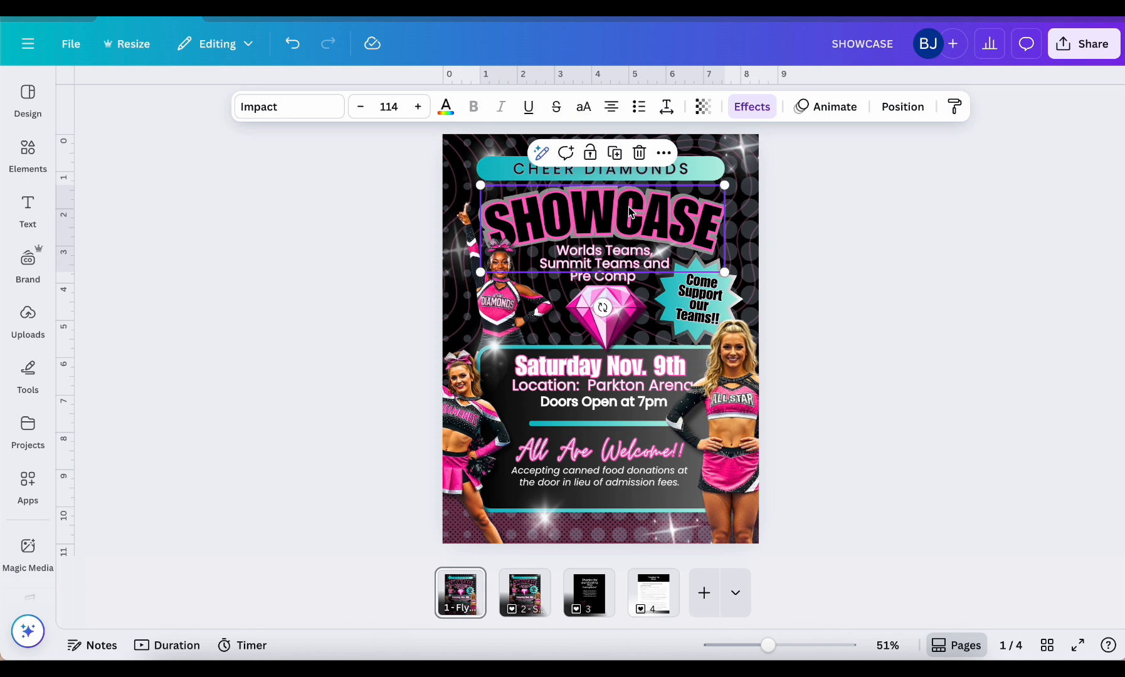
click(756, 107)
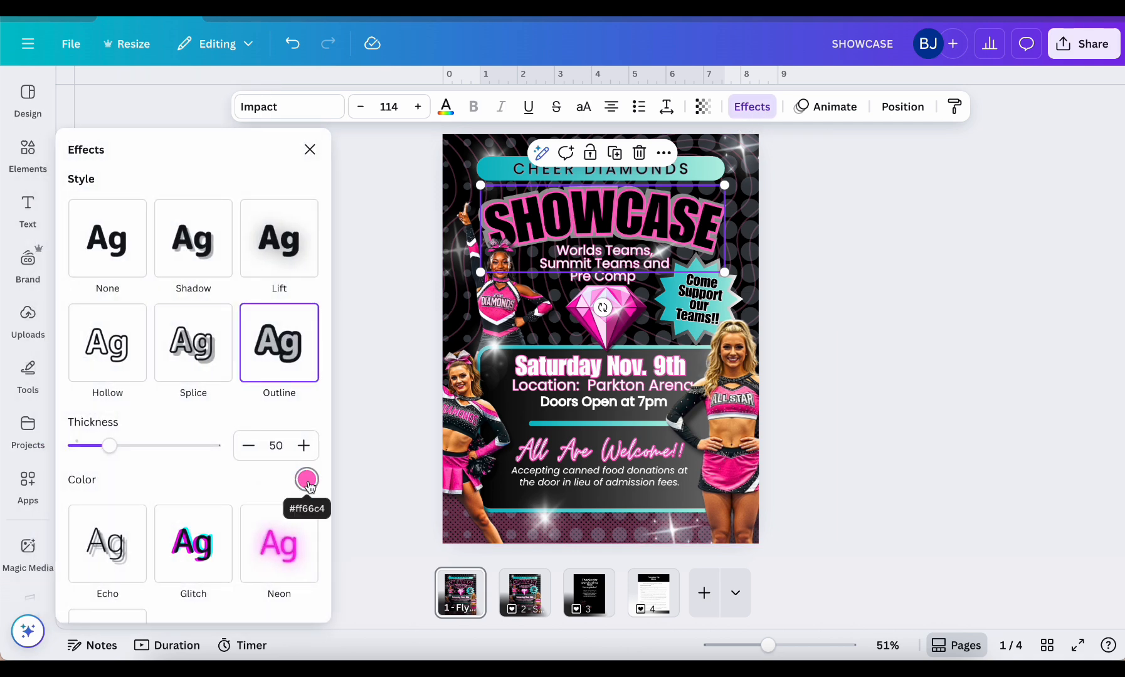
click(307, 480)
scroll(162, 374, down, 2)
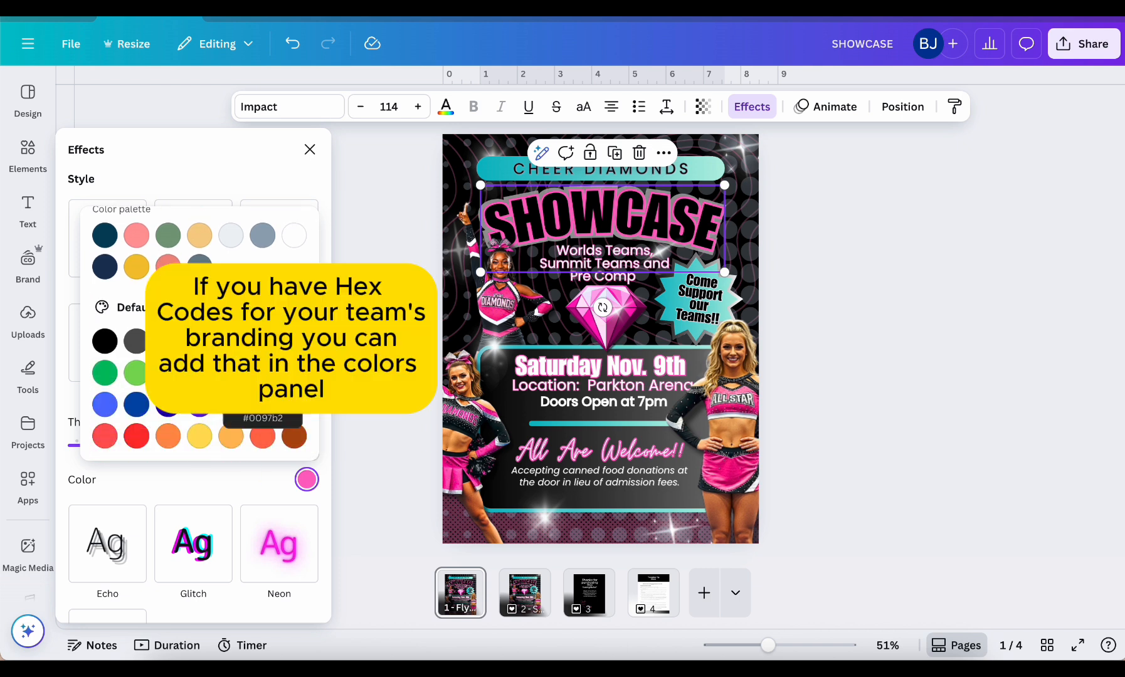
click(231, 404)
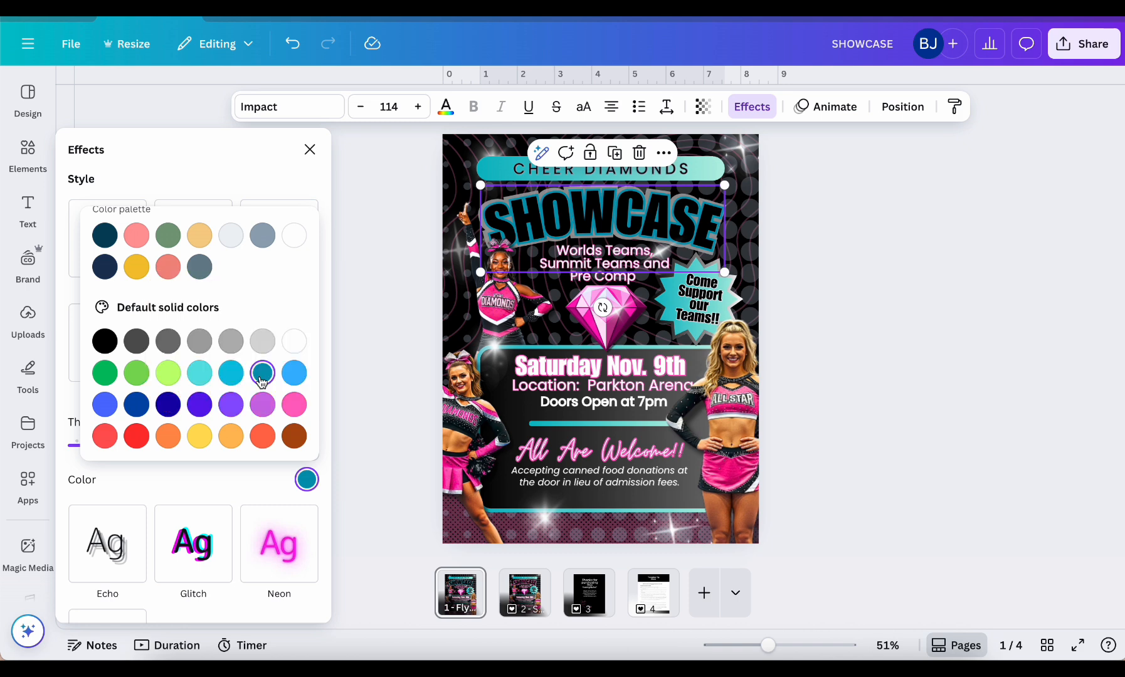
Set the text effect color of the "Worlds Teams, Summit Teams and Pre Comp" and "Saturday Nov. 9th" texts to dark turquoise #0097b2
click(583, 262)
click(306, 480)
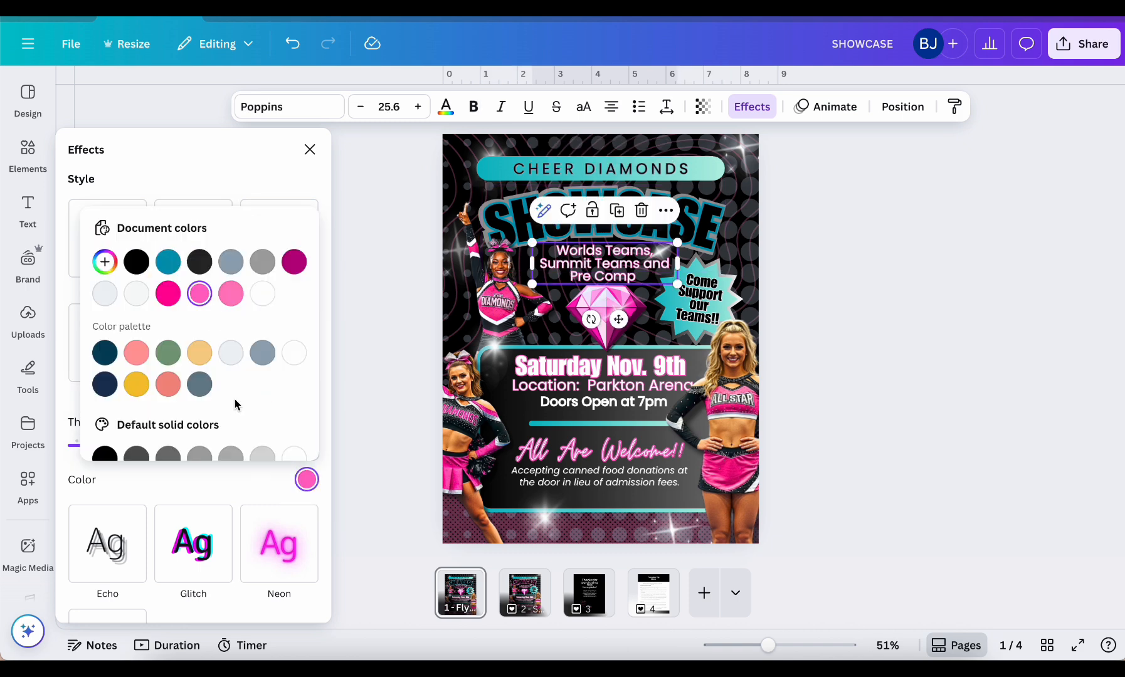
click(169, 265)
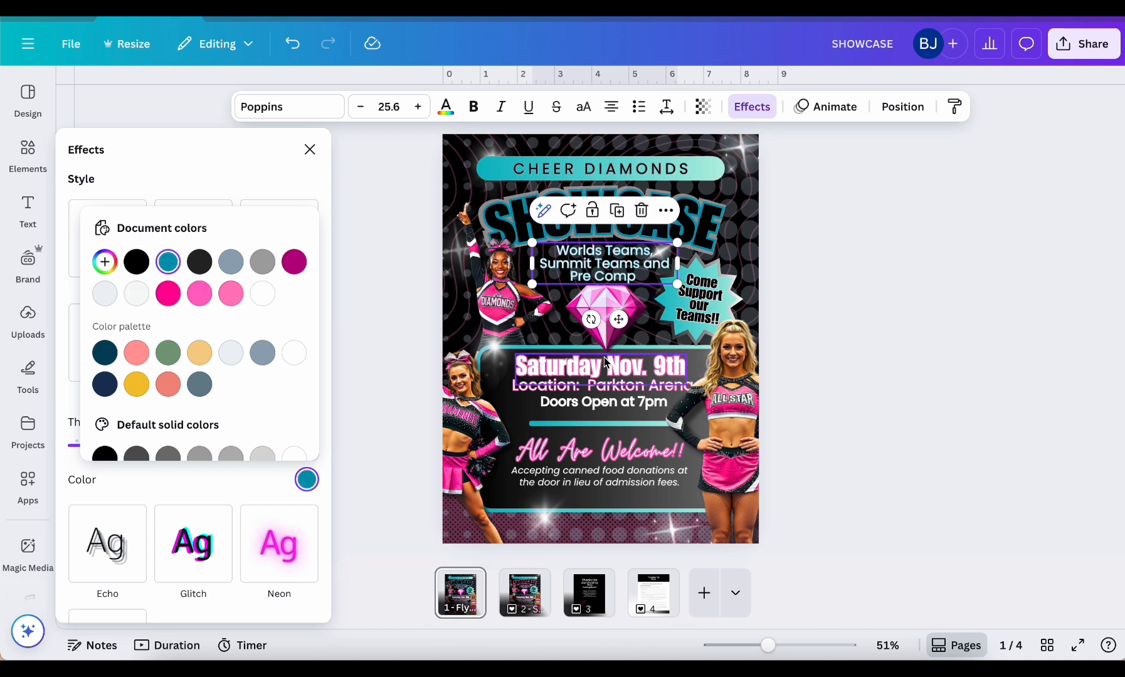
click(600, 367)
click(306, 480)
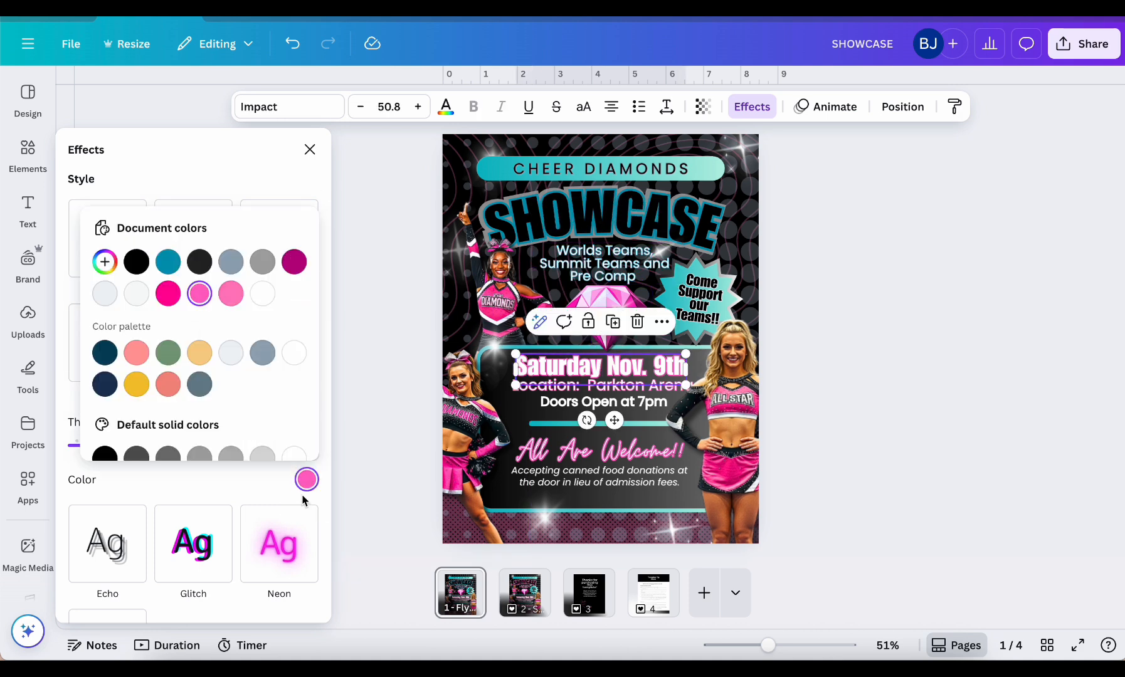
click(168, 262)
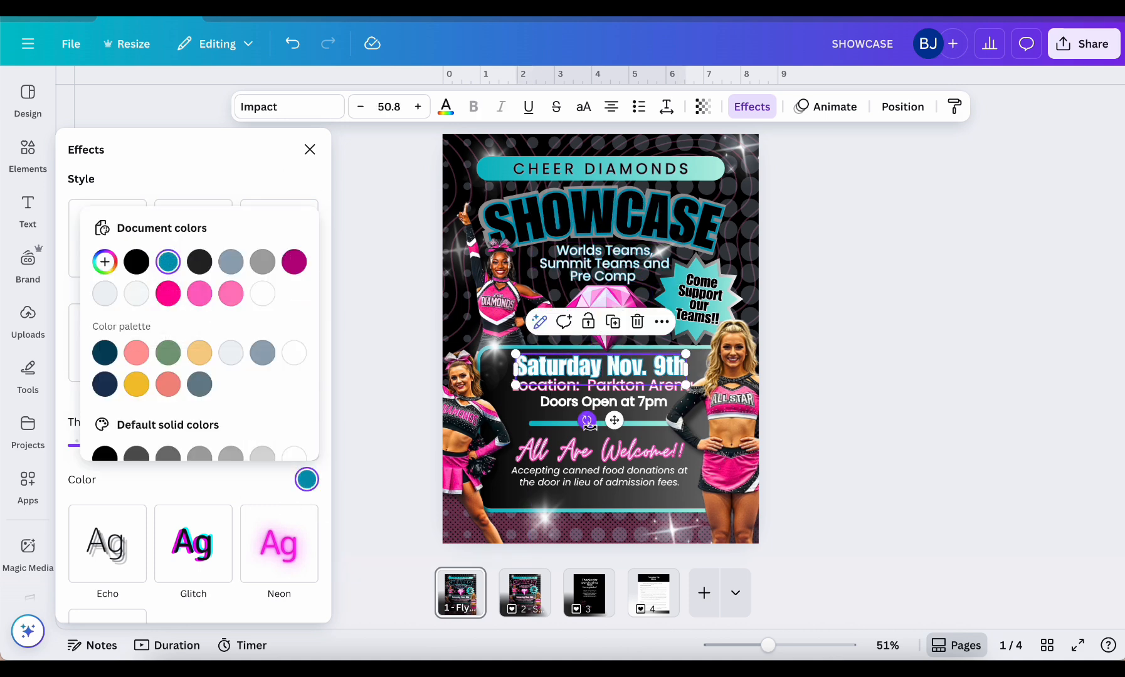
Set the text effect color of the "All Are Welcome!!" line to dark turquoise #0097b2
click(599, 449)
click(598, 450)
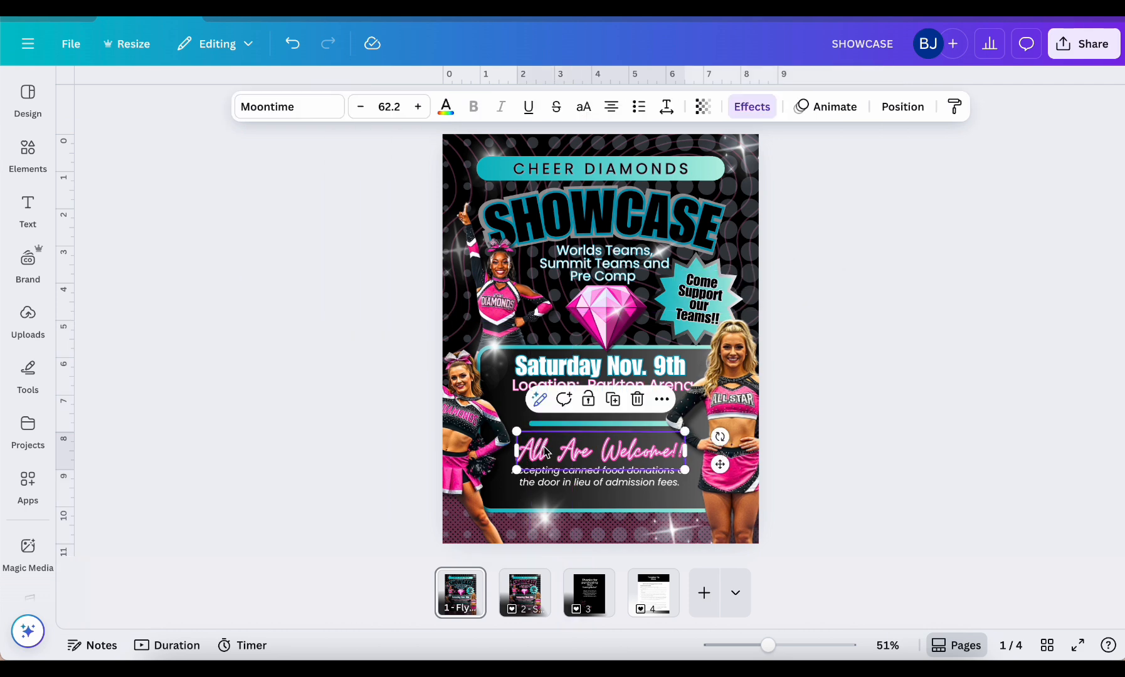
click(752, 106)
click(306, 479)
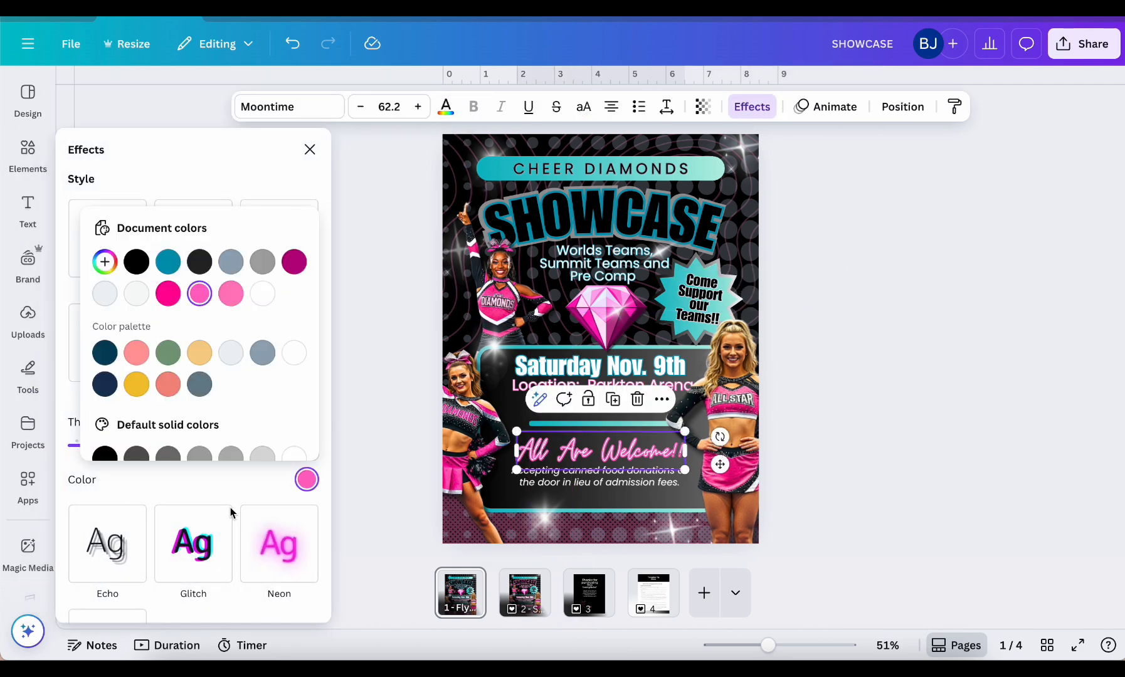
click(168, 262)
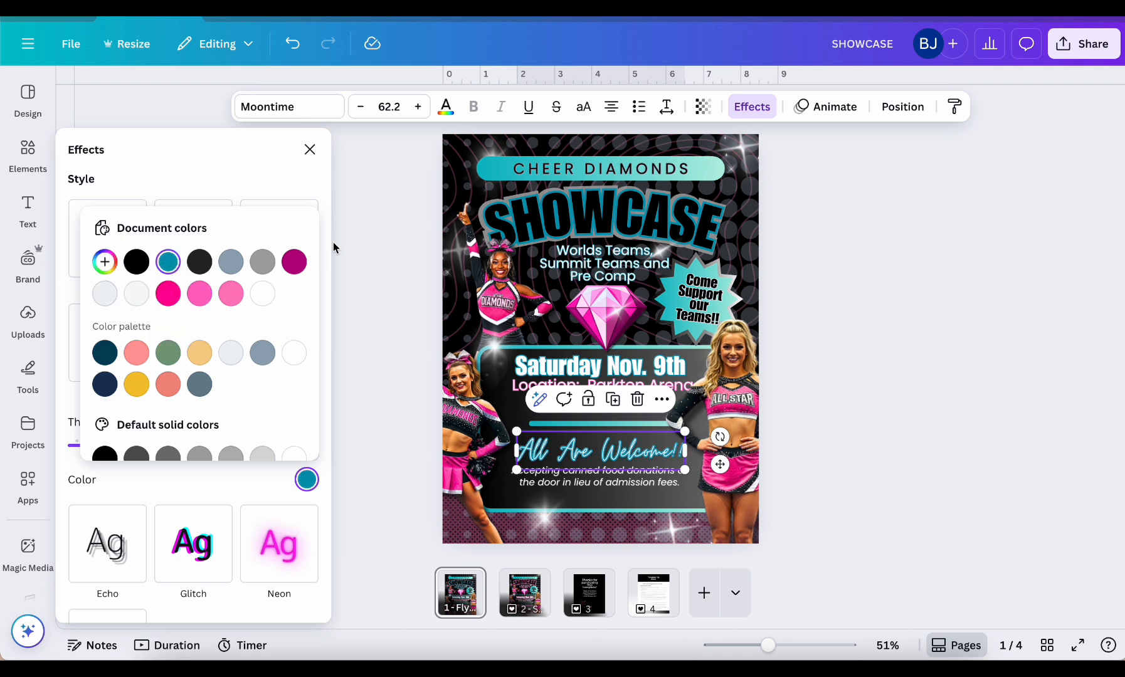
Recolor the diamond graphic in the middle of the flyer to dark turquoise #0097b2
click(587, 299)
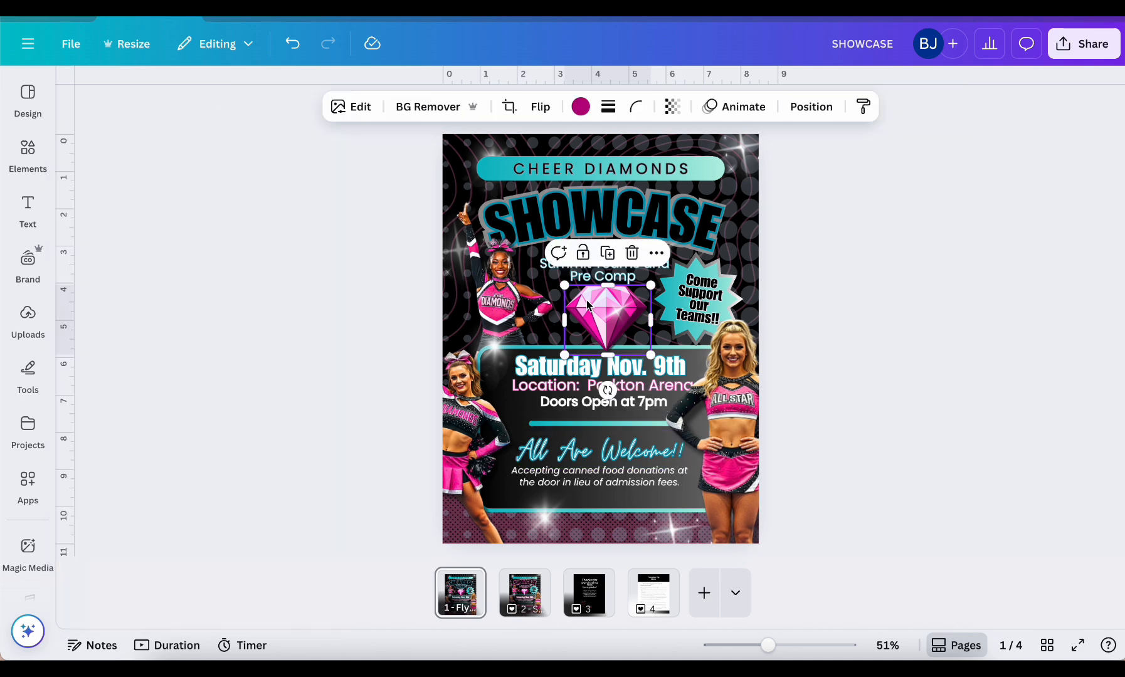
click(580, 108)
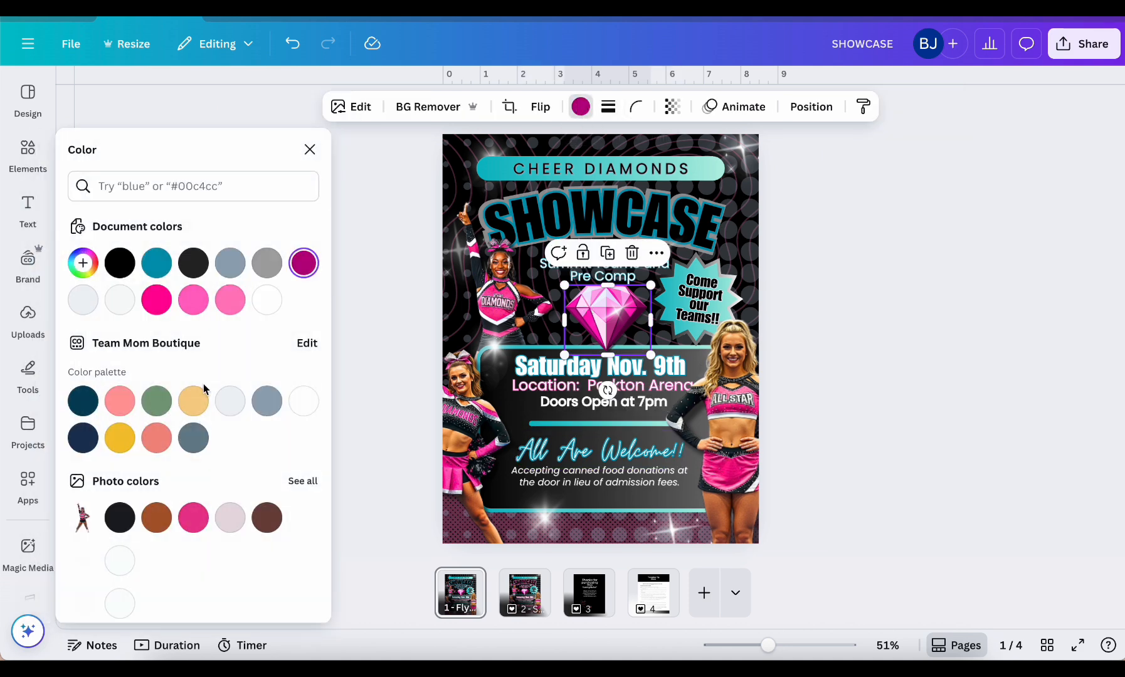
click(158, 265)
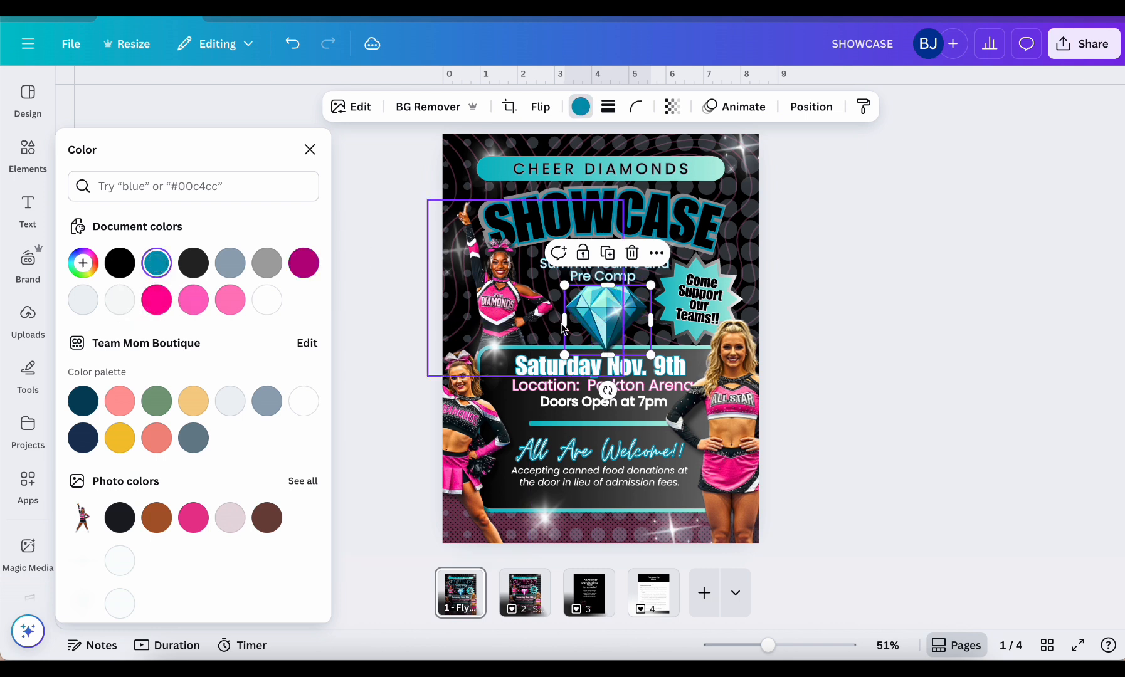
click(373, 355)
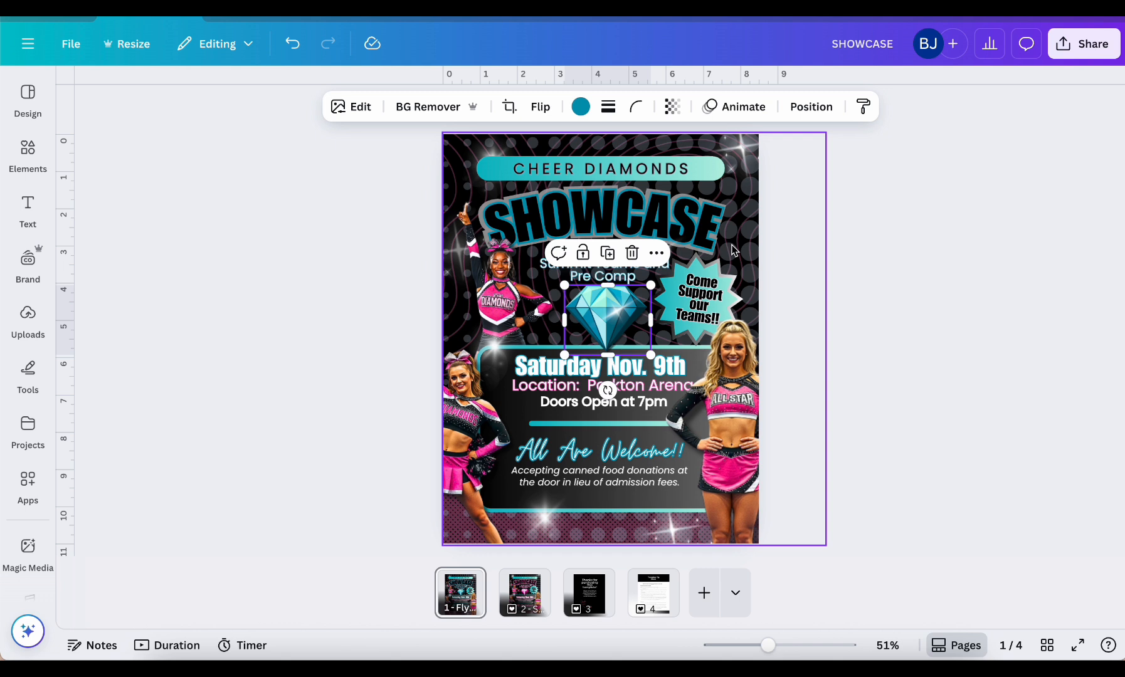
Set the outline effect color of the "Location: Parkton Arena" text to dark turquoise #0097b2
click(537, 392)
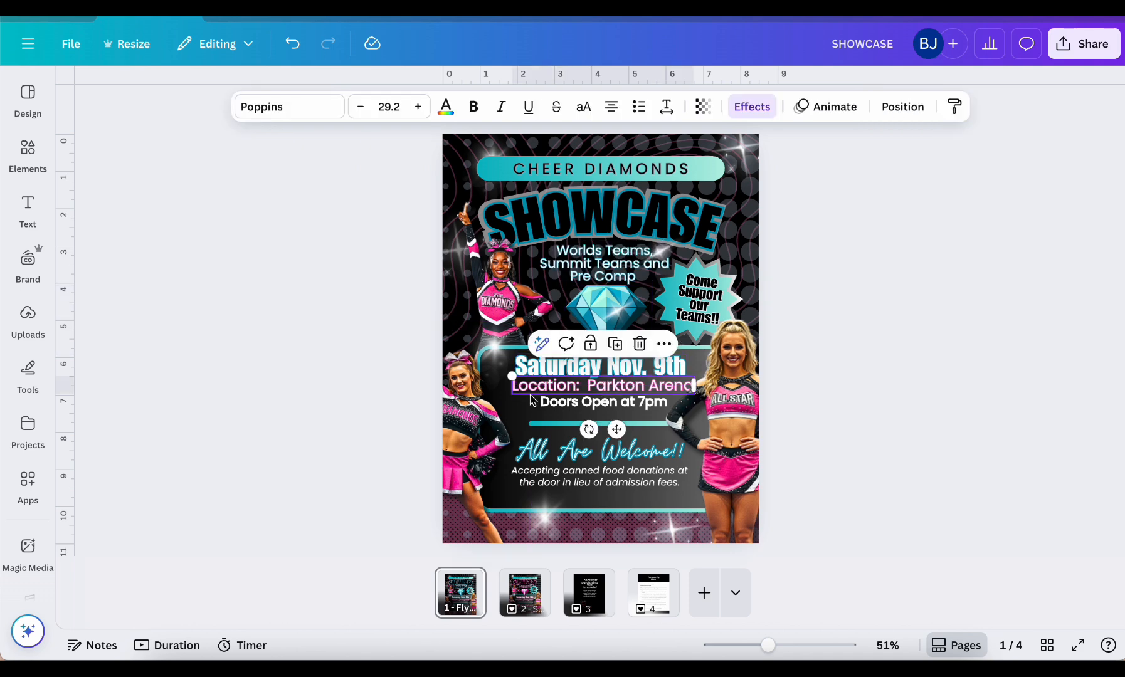
click(752, 106)
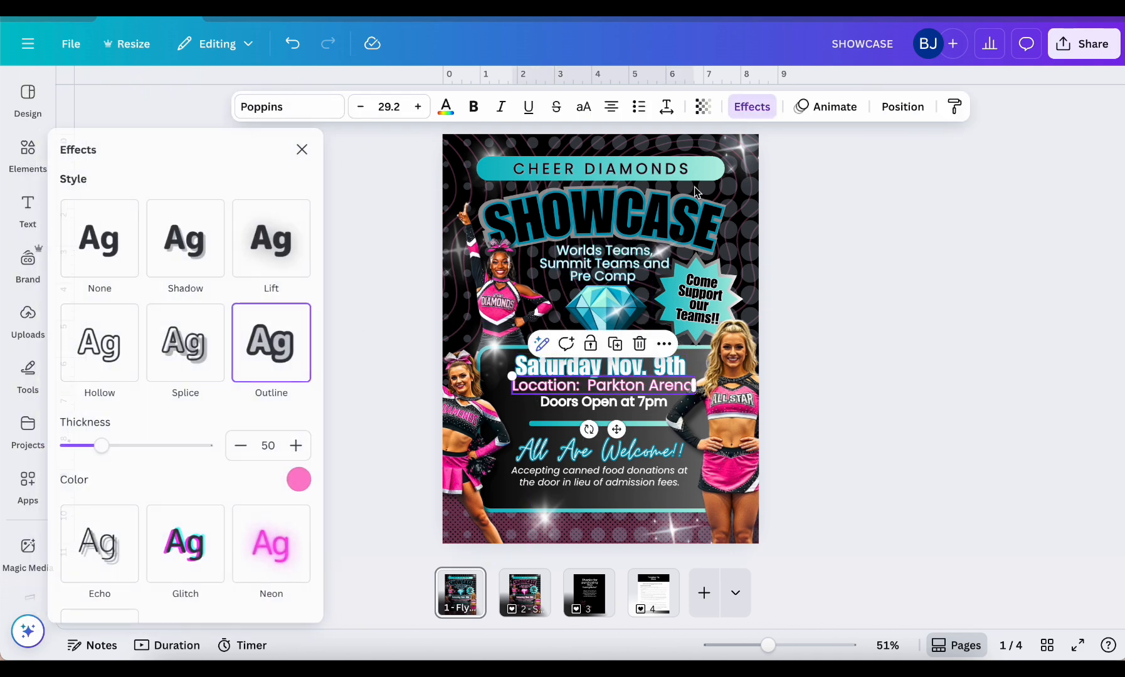
click(305, 481)
click(168, 262)
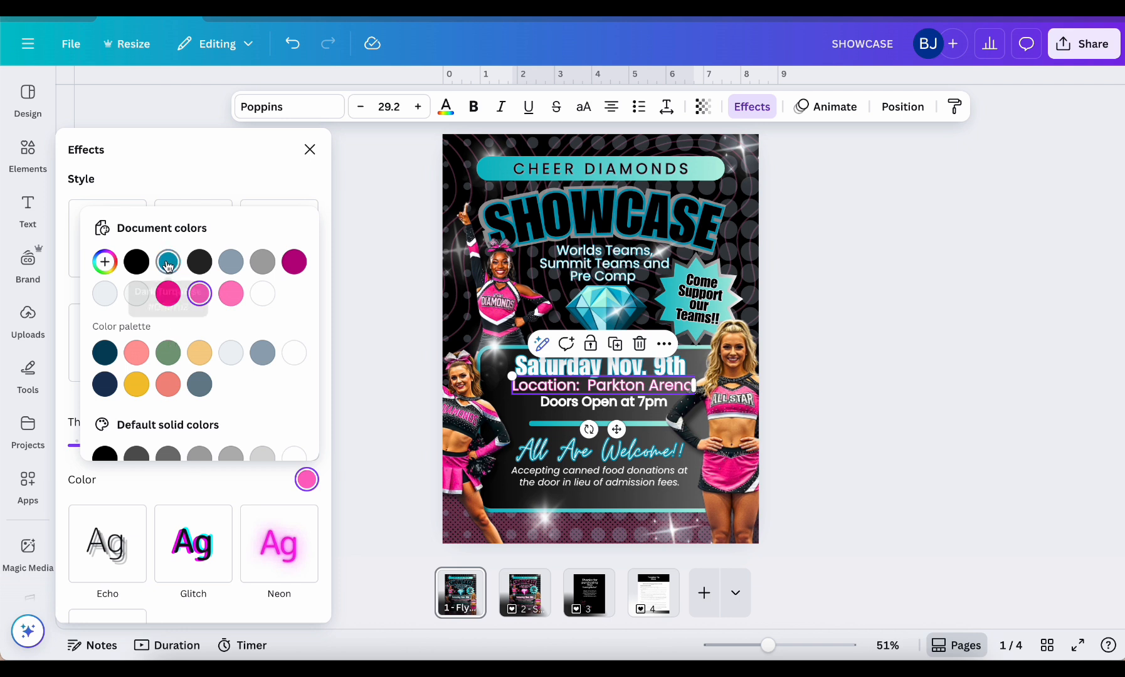
click(347, 244)
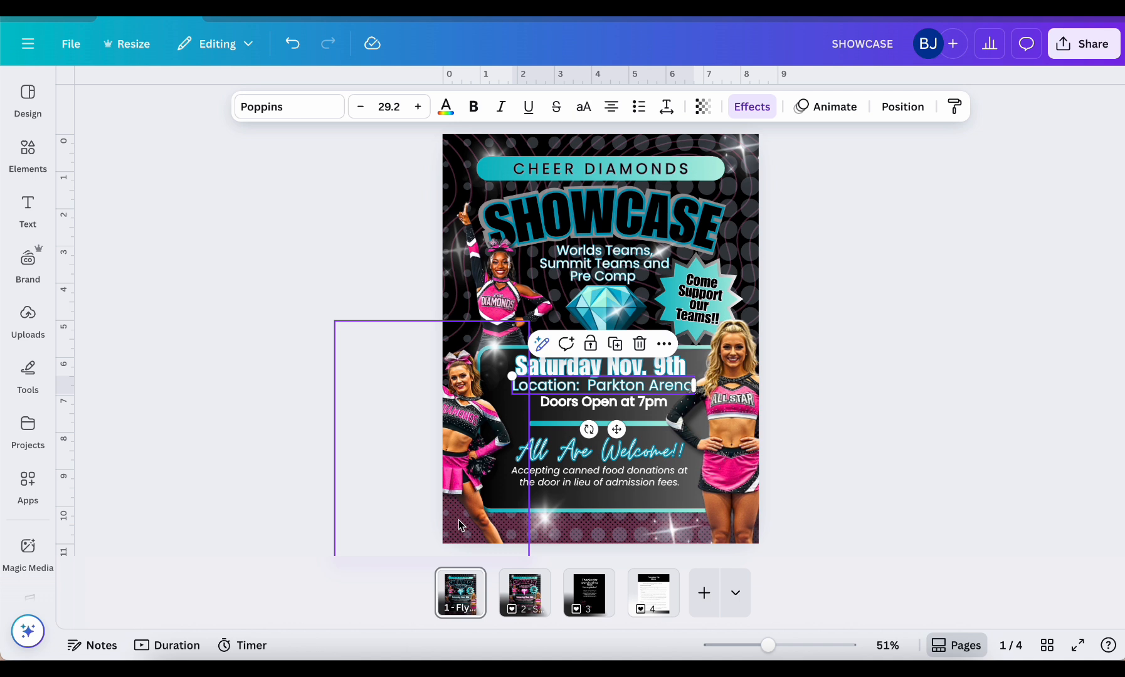
Send the lower-left cheerleader photo behind all other elements, and bring it back to the very front
mouse_move(459, 519)
mouse_down()
mouse_move(433, 519)
mouse_move(463, 523)
mouse_up()
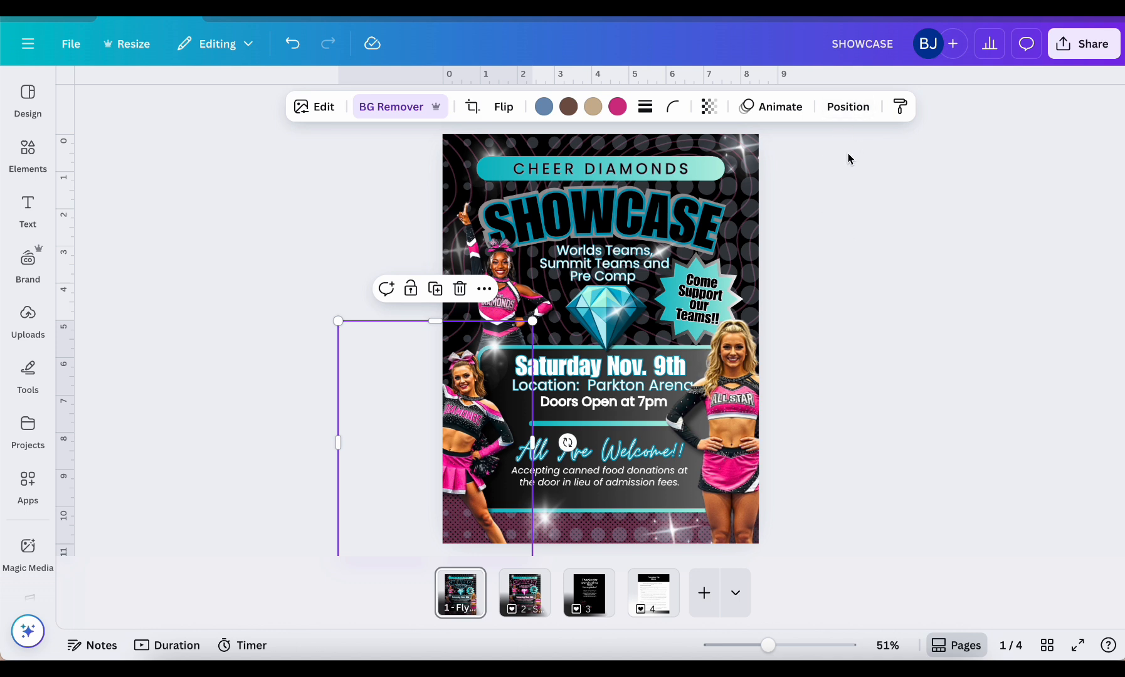
click(847, 108)
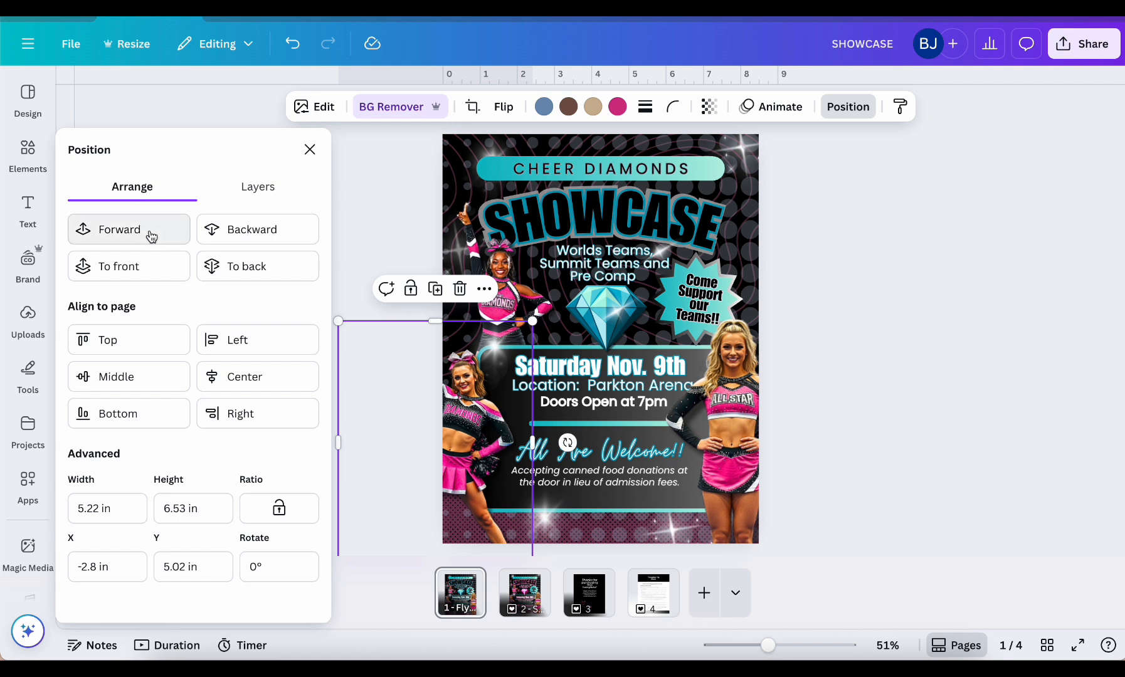
click(238, 266)
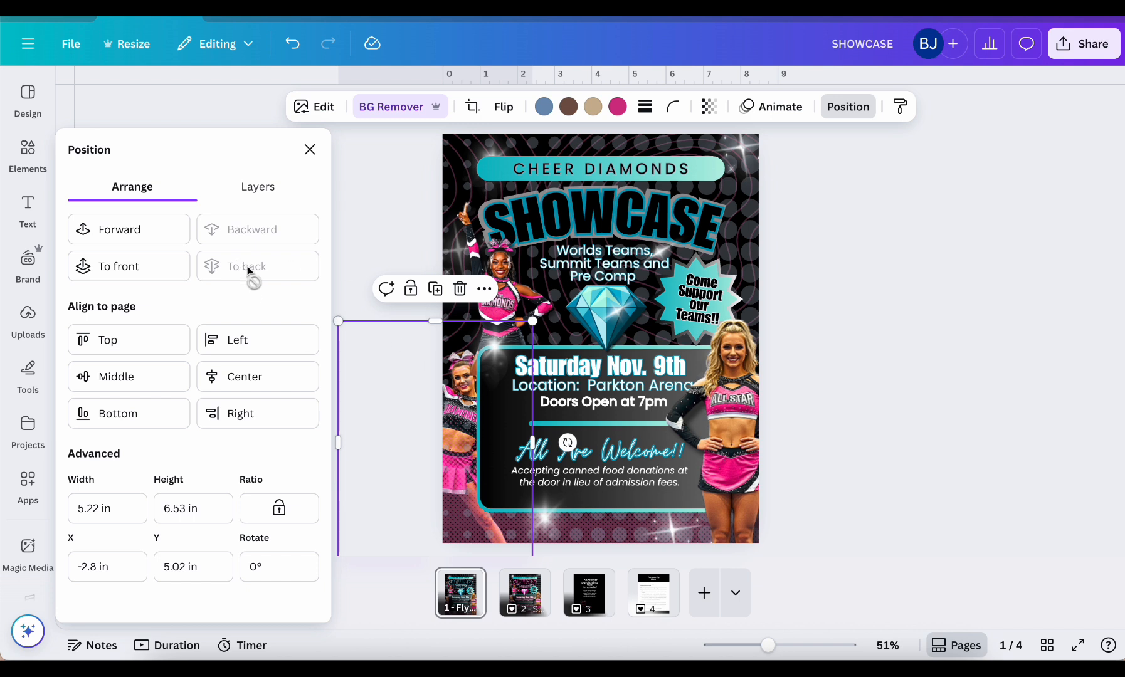
click(153, 262)
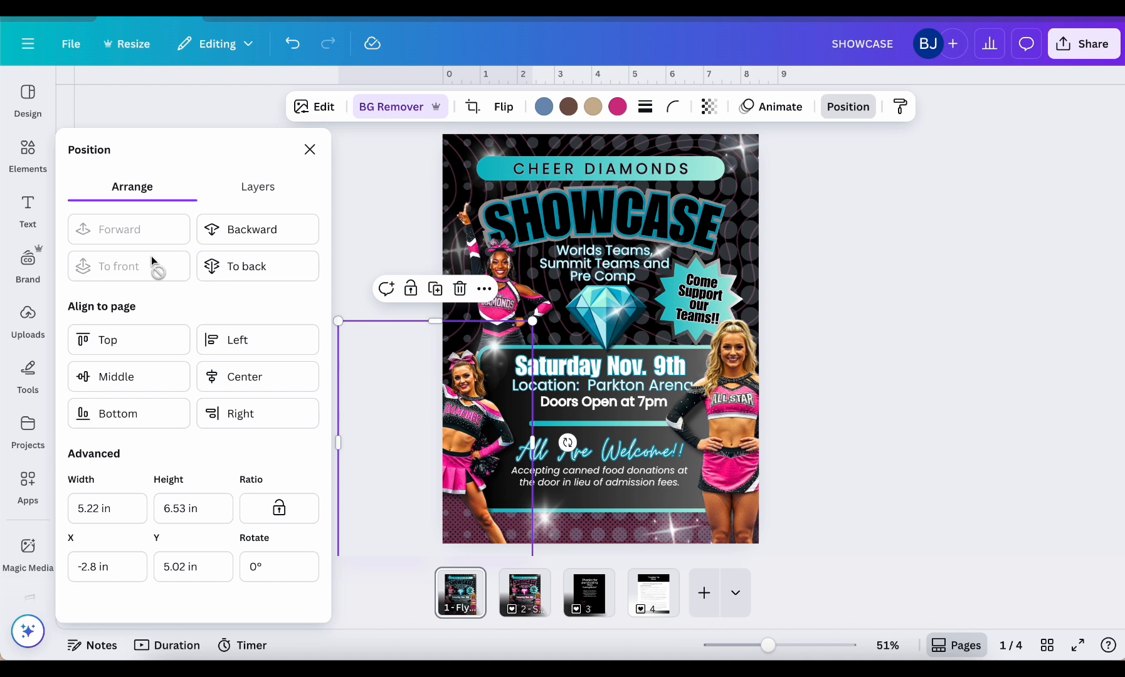
Find the pink halftone graphic just above the background layer and recolor it to dark turquoise #0097b2, replacing that pink across all pages
click(262, 187)
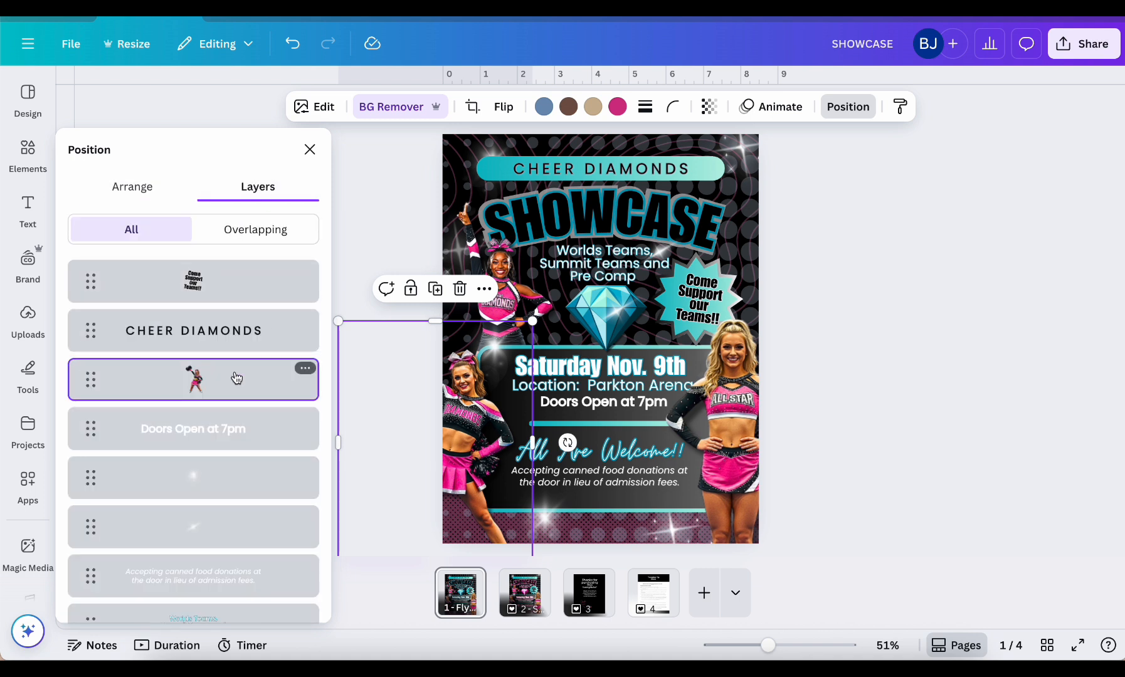
scroll(235, 379, down, 5)
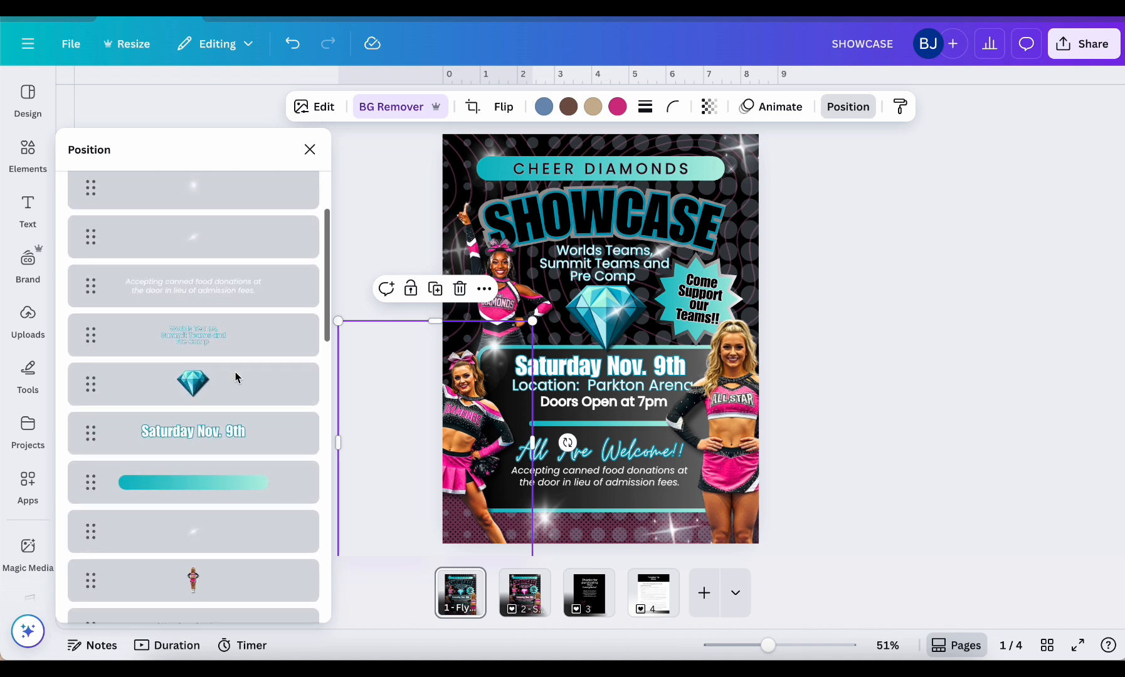
scroll(236, 377, up, 5)
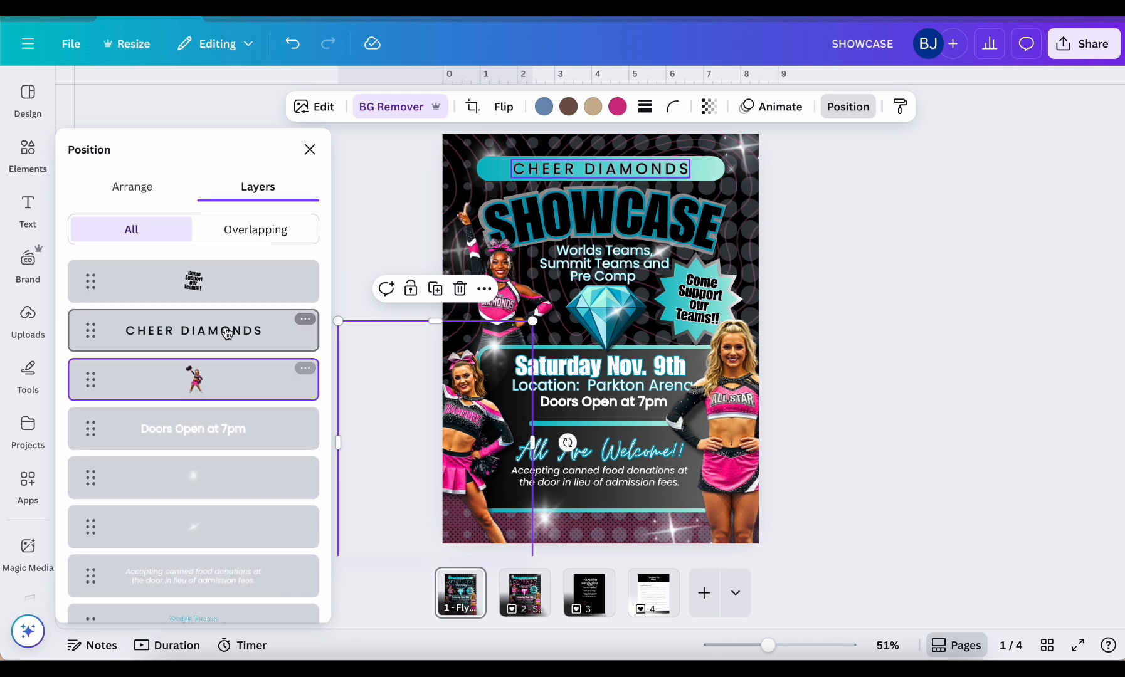
click(241, 297)
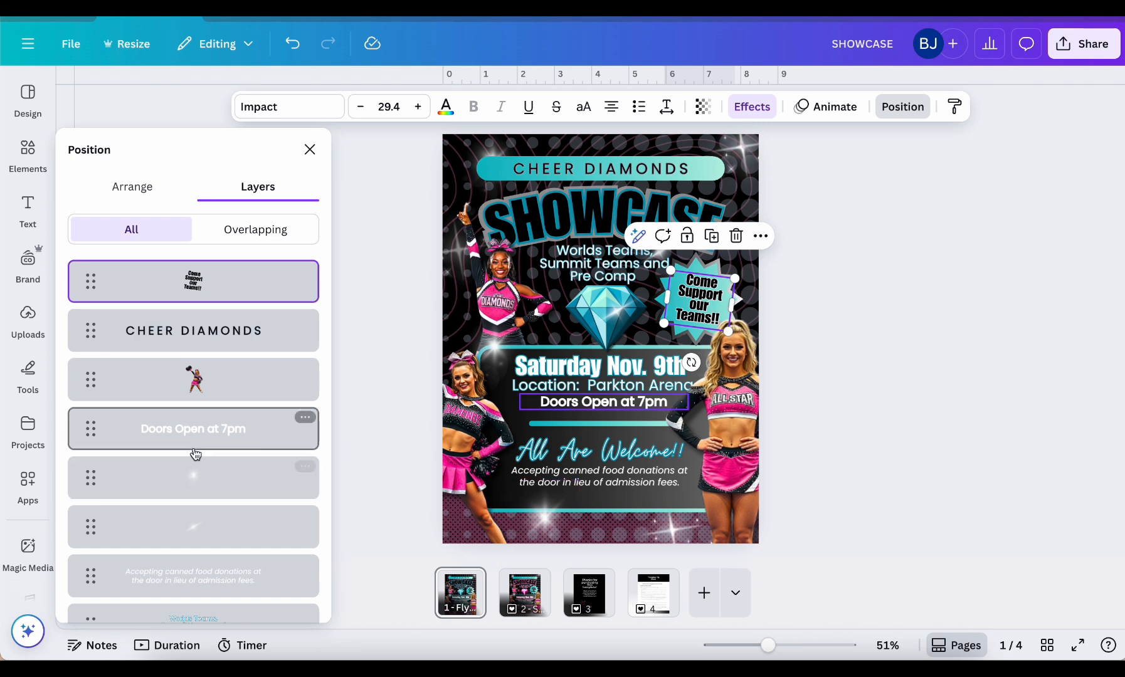
scroll(157, 442, down, 5)
scroll(158, 442, down, 12)
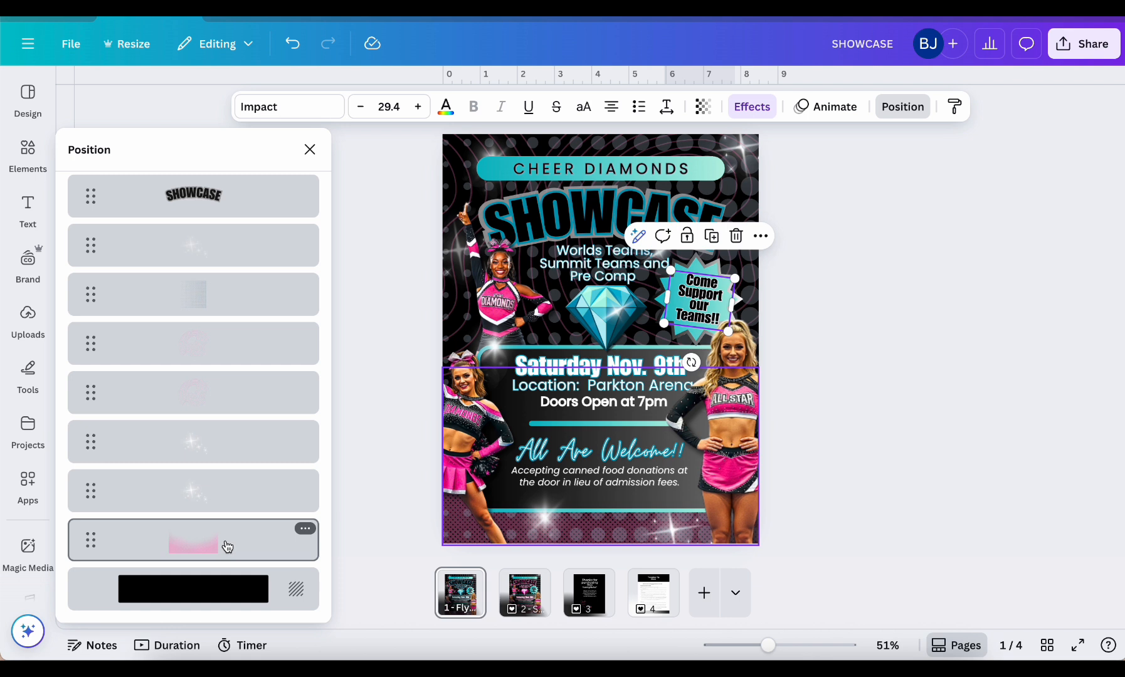
click(227, 548)
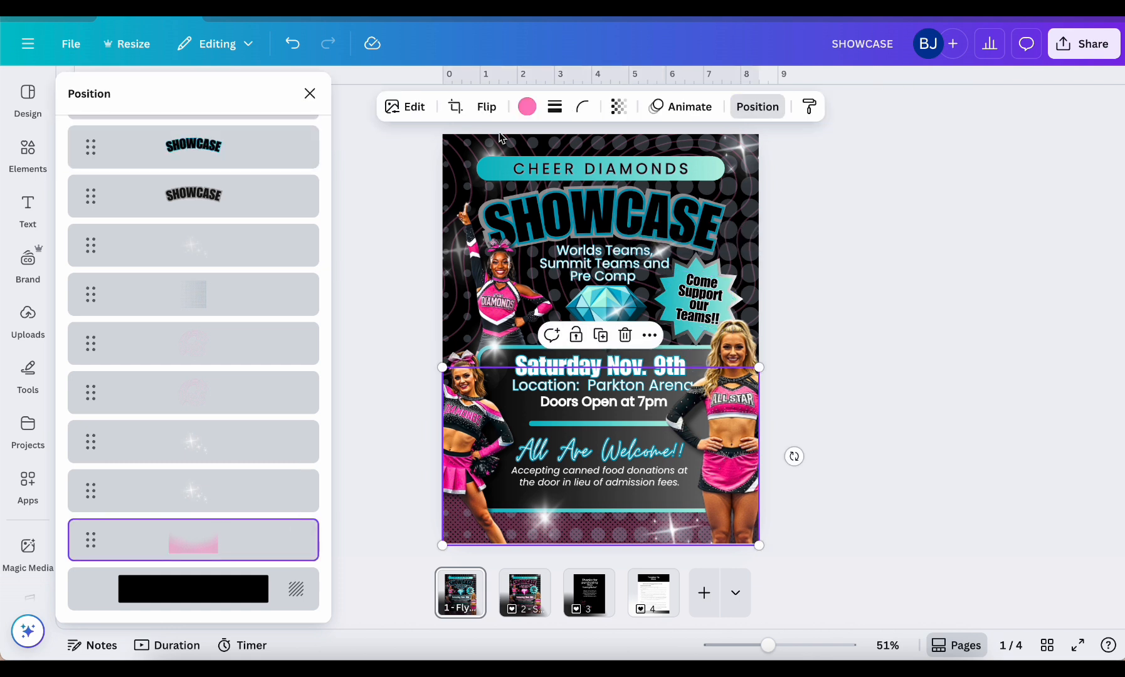
click(526, 113)
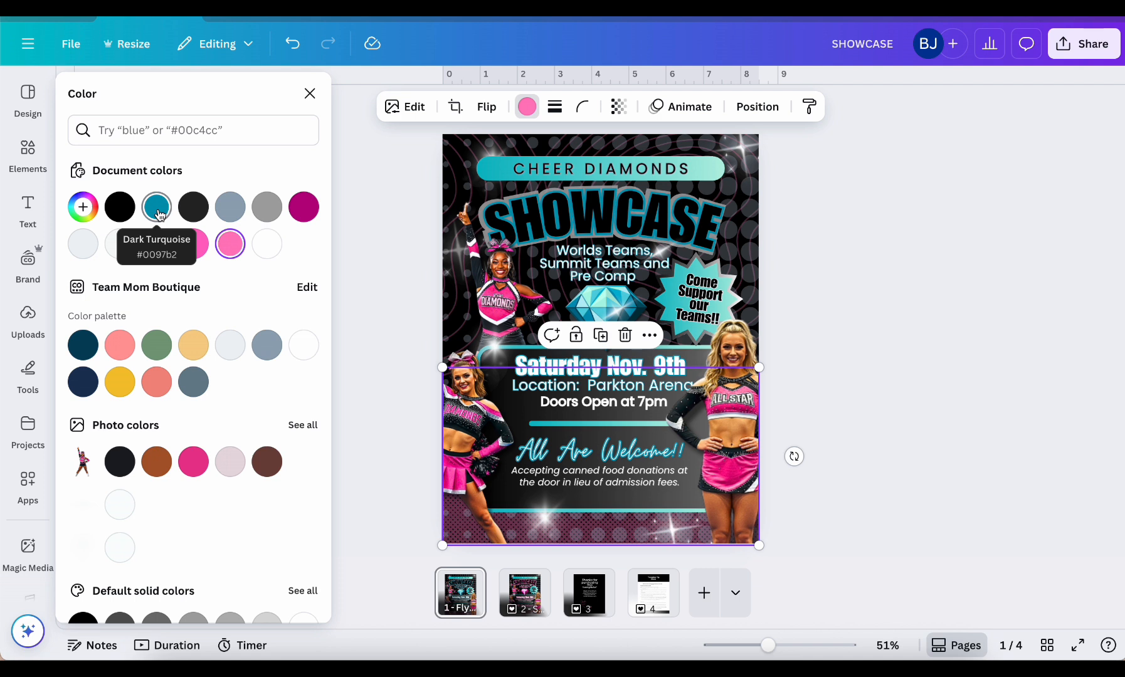
click(158, 210)
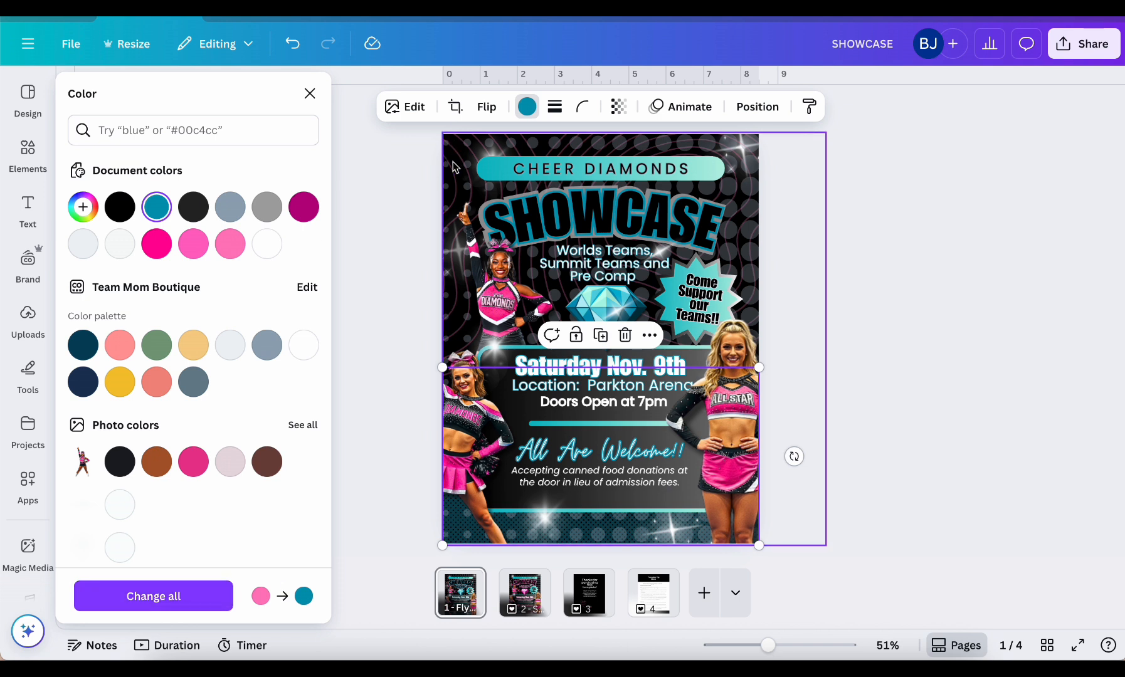
click(186, 598)
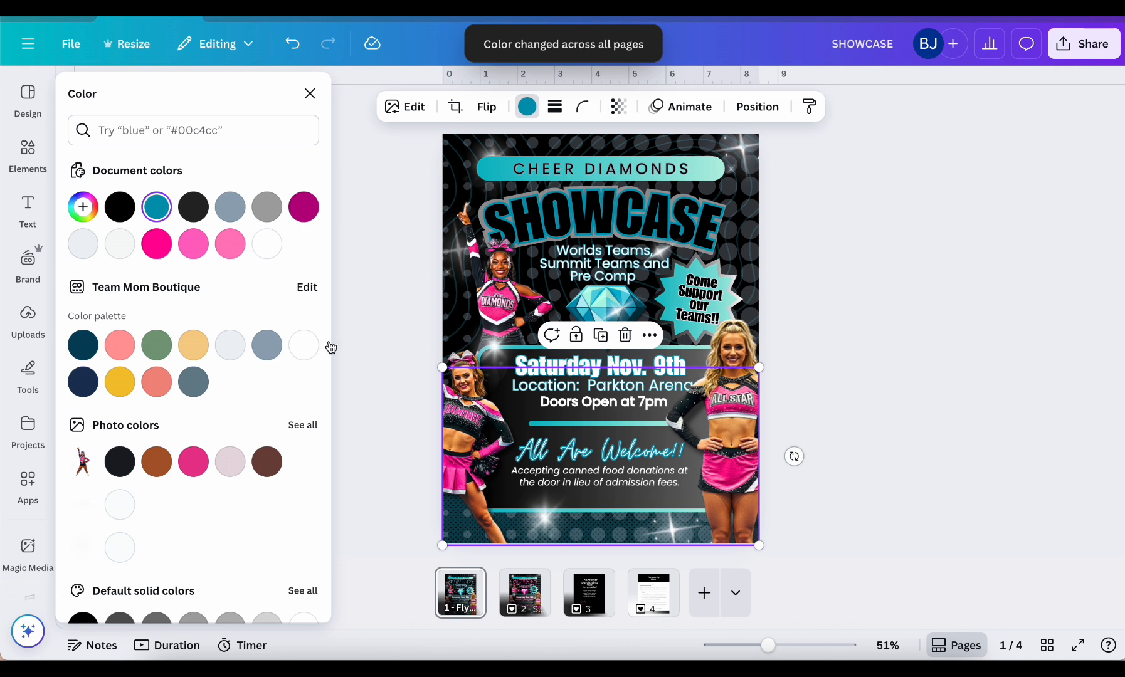
key(Escape)
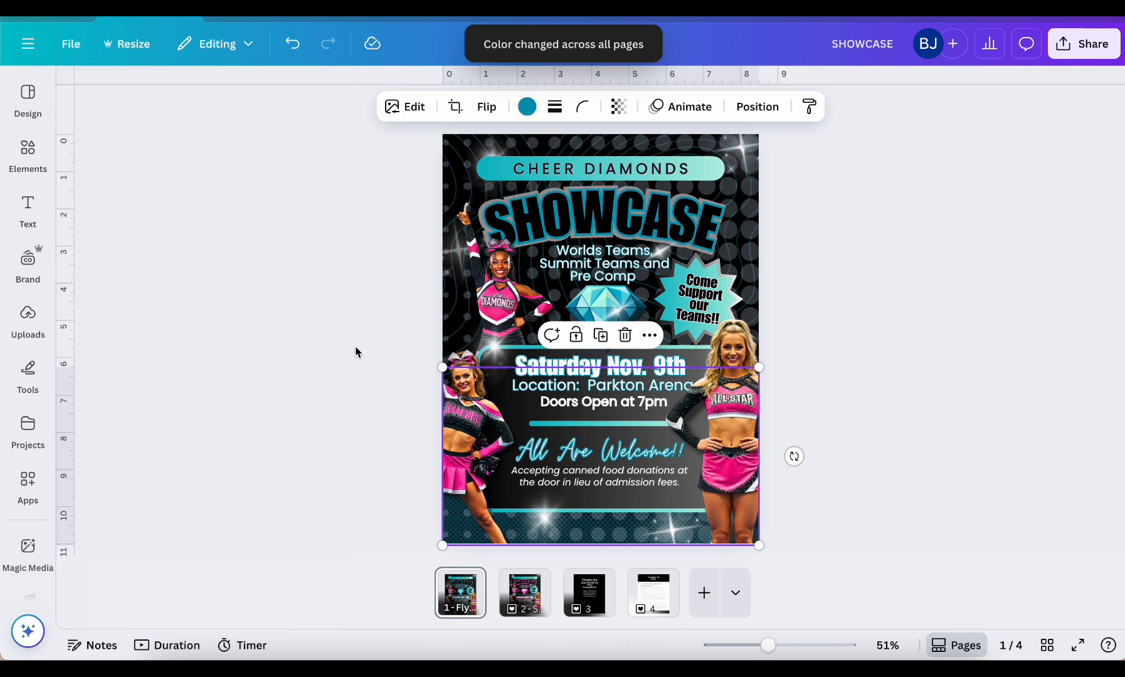
click(845, 224)
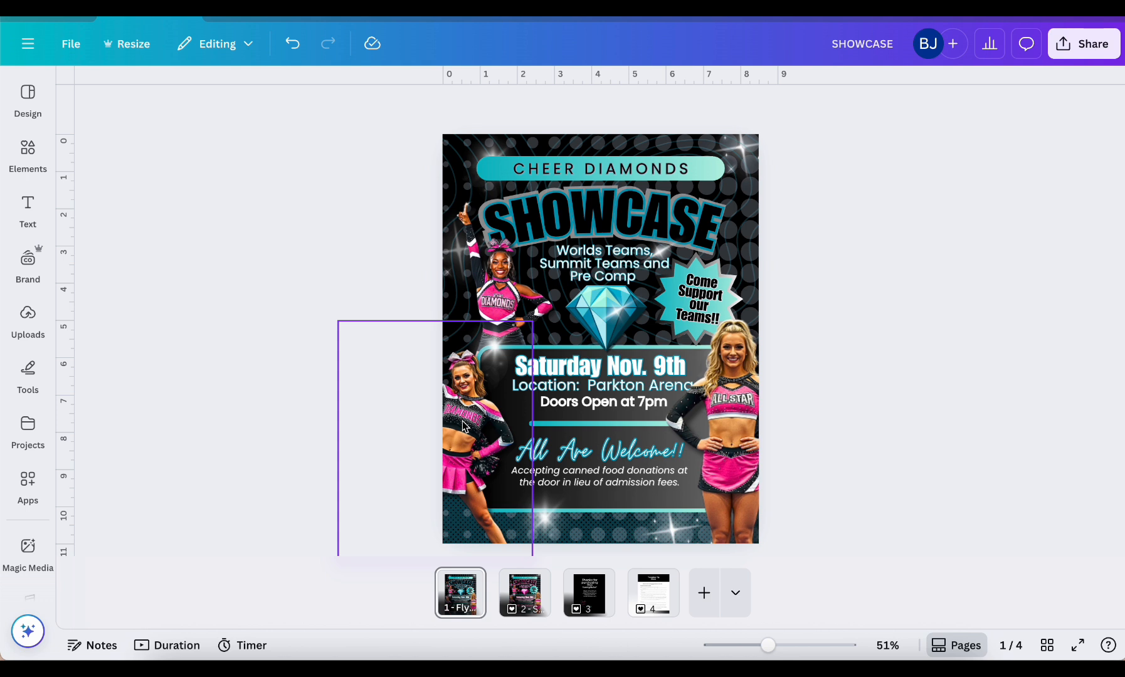
Search the uploaded images for "Cheerleader" and place the photo of the teal Wolfpack cheerleader in the lower middle of the flyer
drag(464, 426, 465, 423)
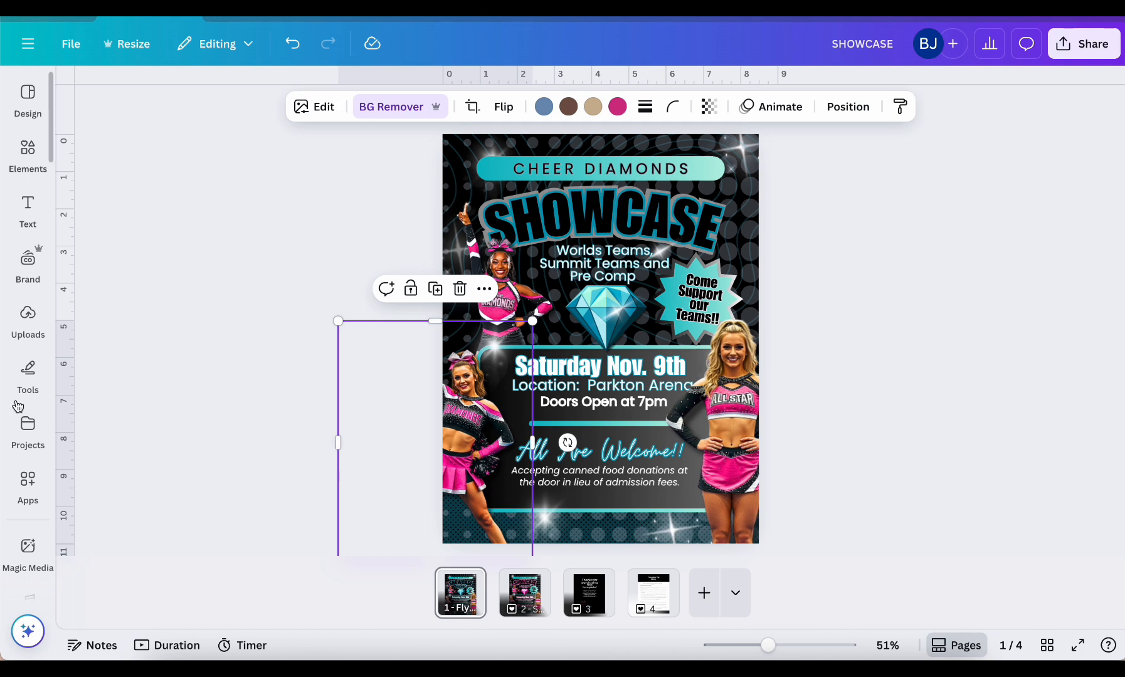
click(28, 321)
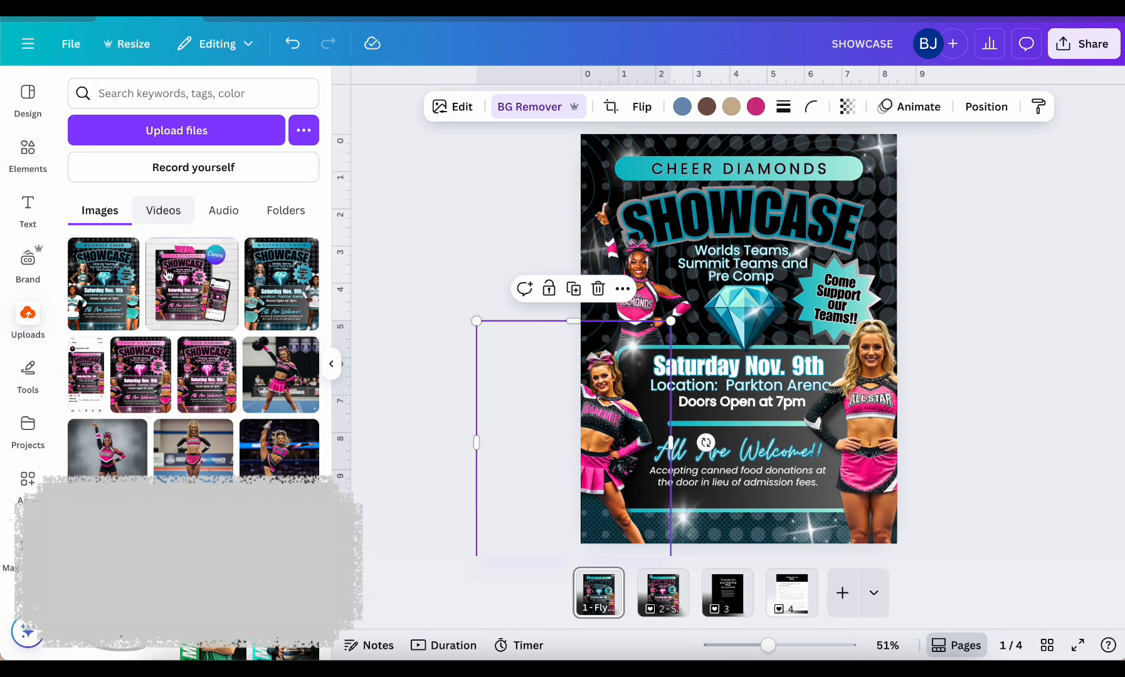
click(210, 142)
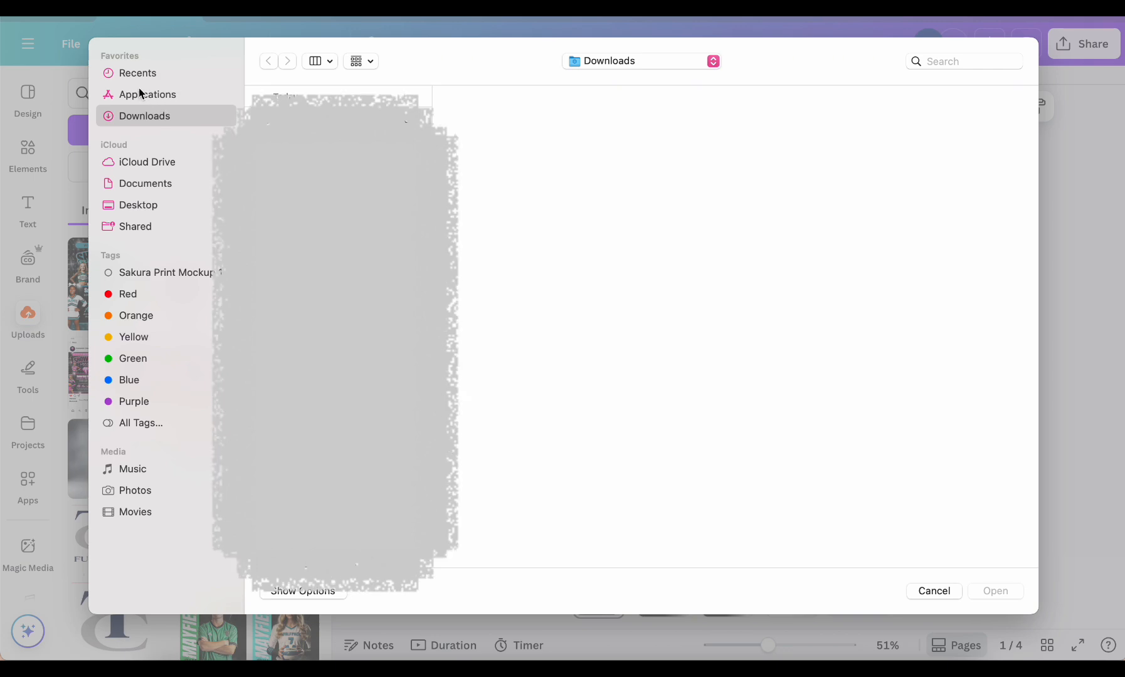
click(931, 591)
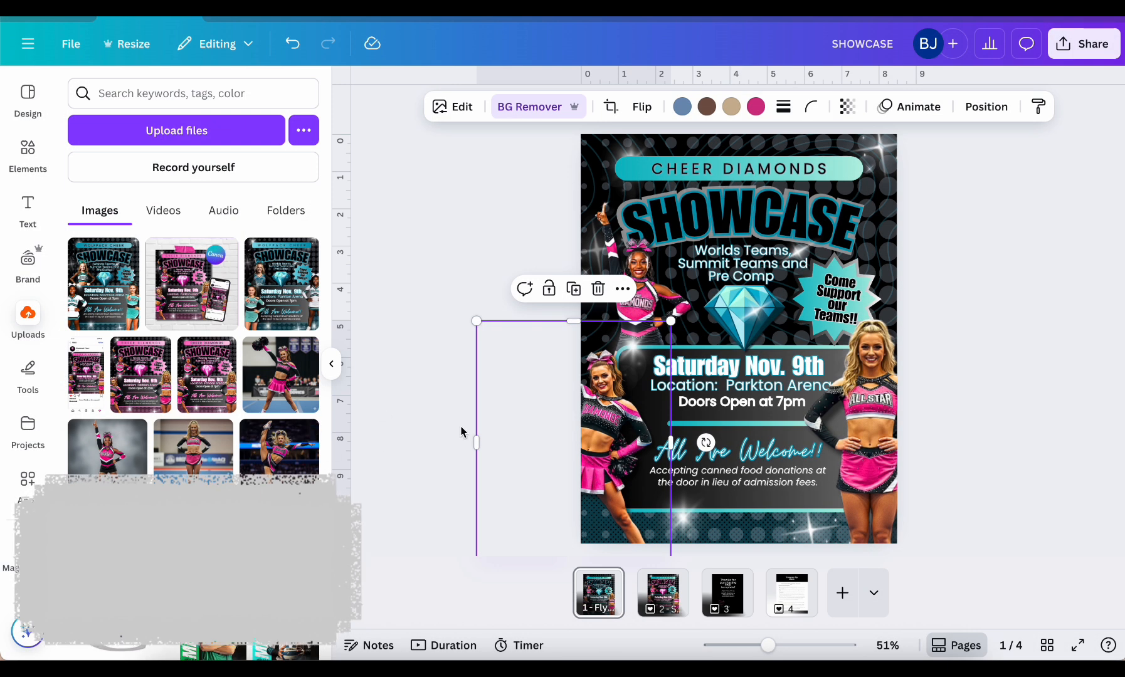
click(181, 92)
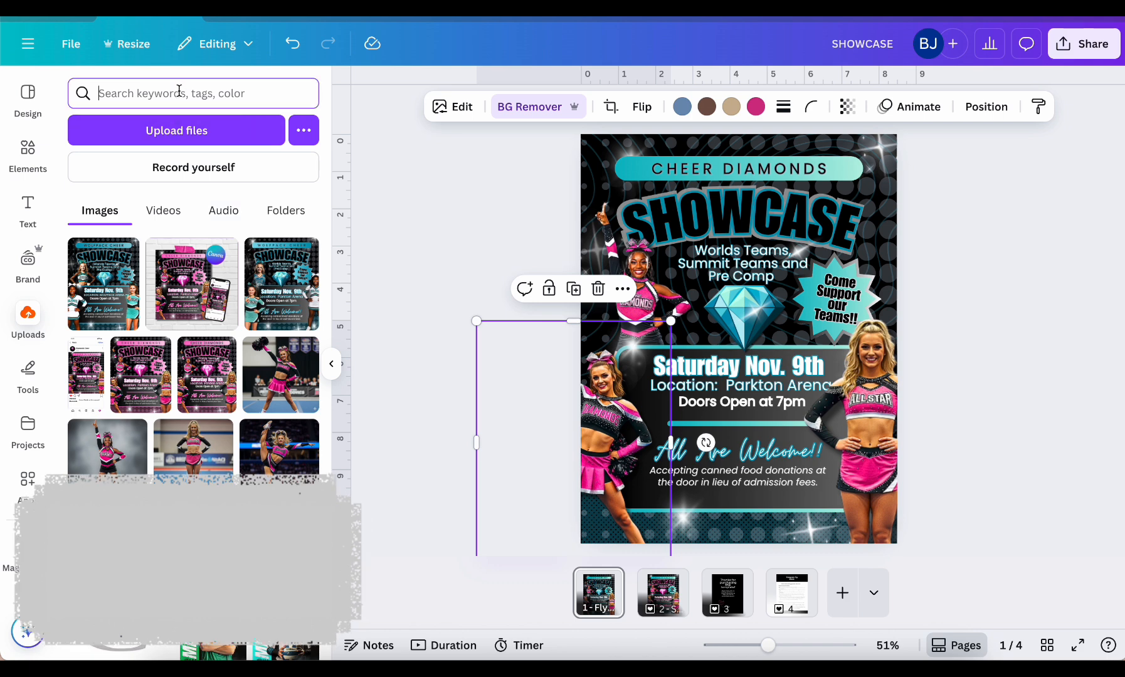
text(Cheerleader)
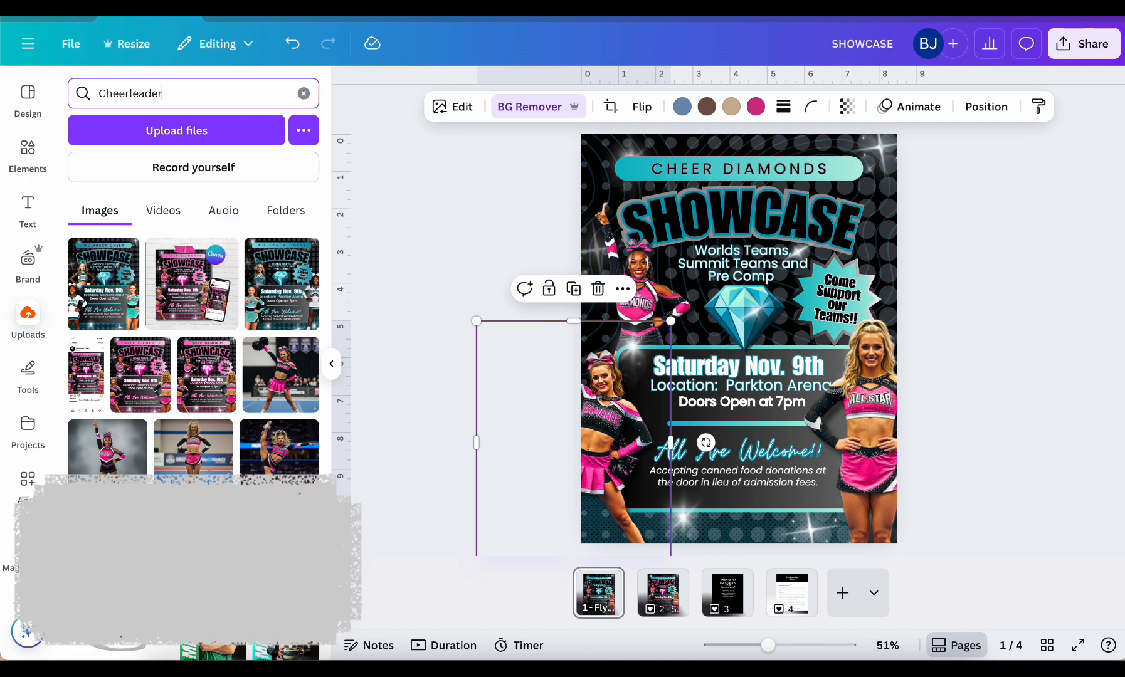
key(Return)
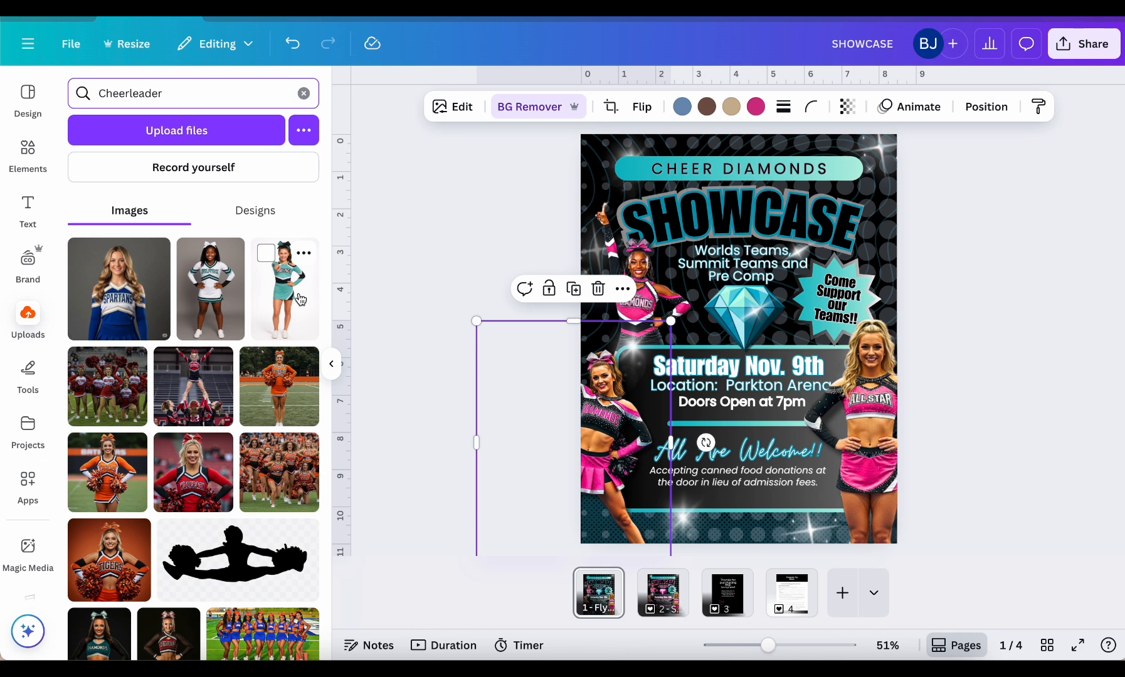
click(298, 299)
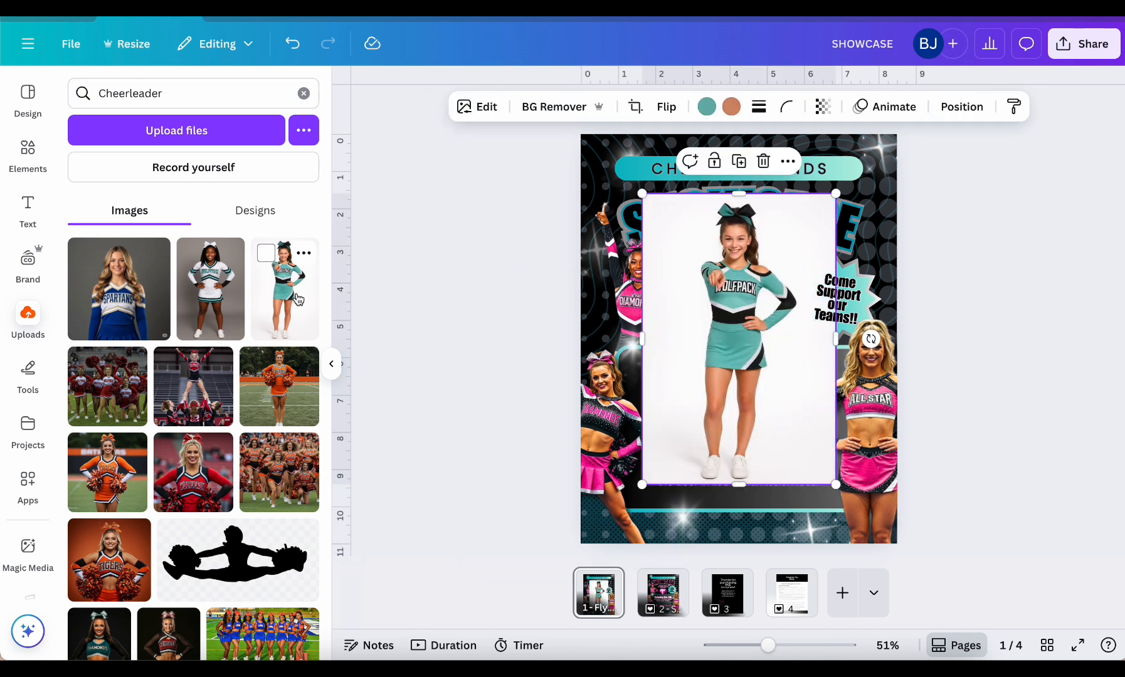
drag(775, 233, 784, 297)
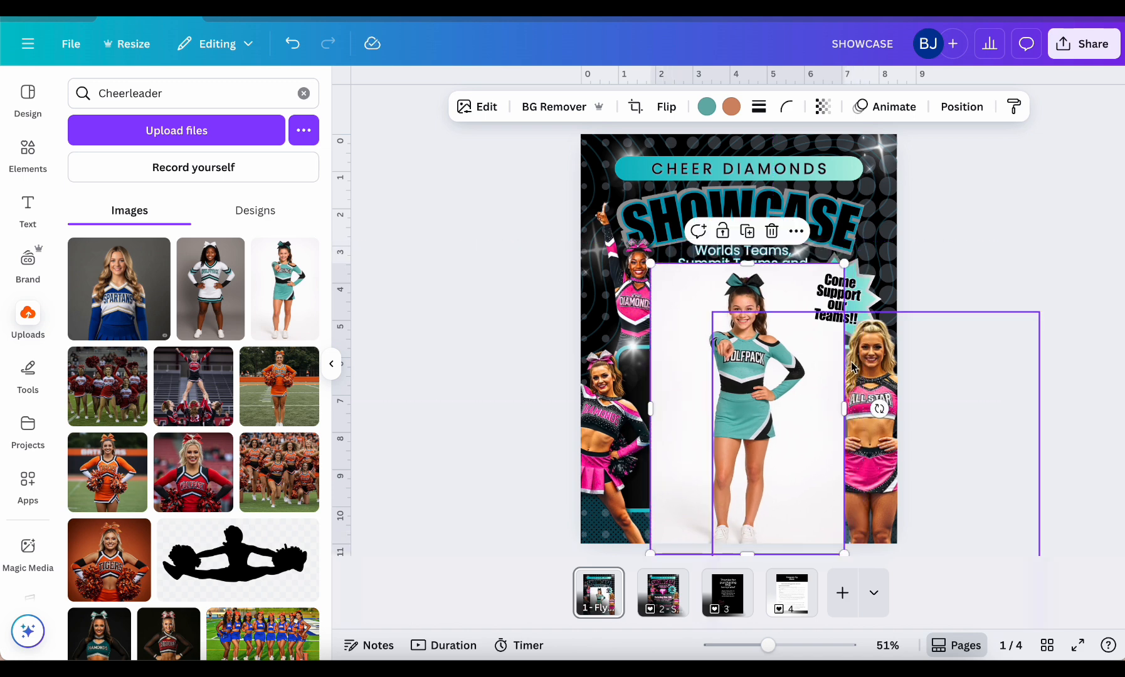
Examine the shadow effect and the light, color and texture adjustments of the blonde cheerleader photo with the ALL STAR uniform
click(880, 381)
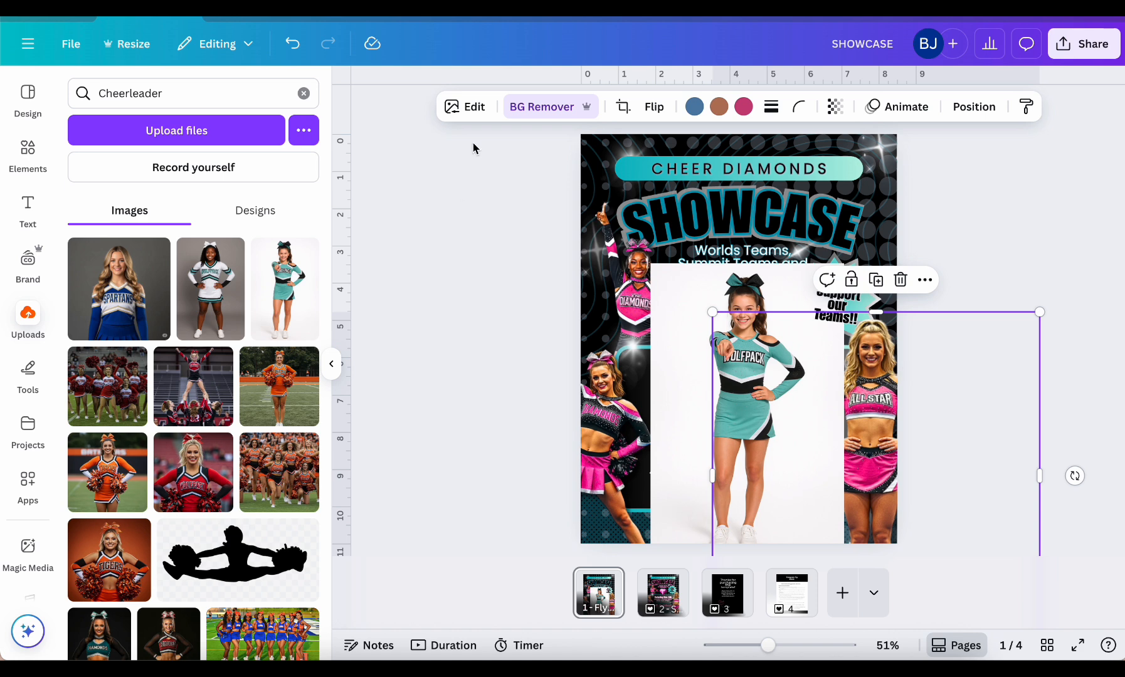
click(464, 106)
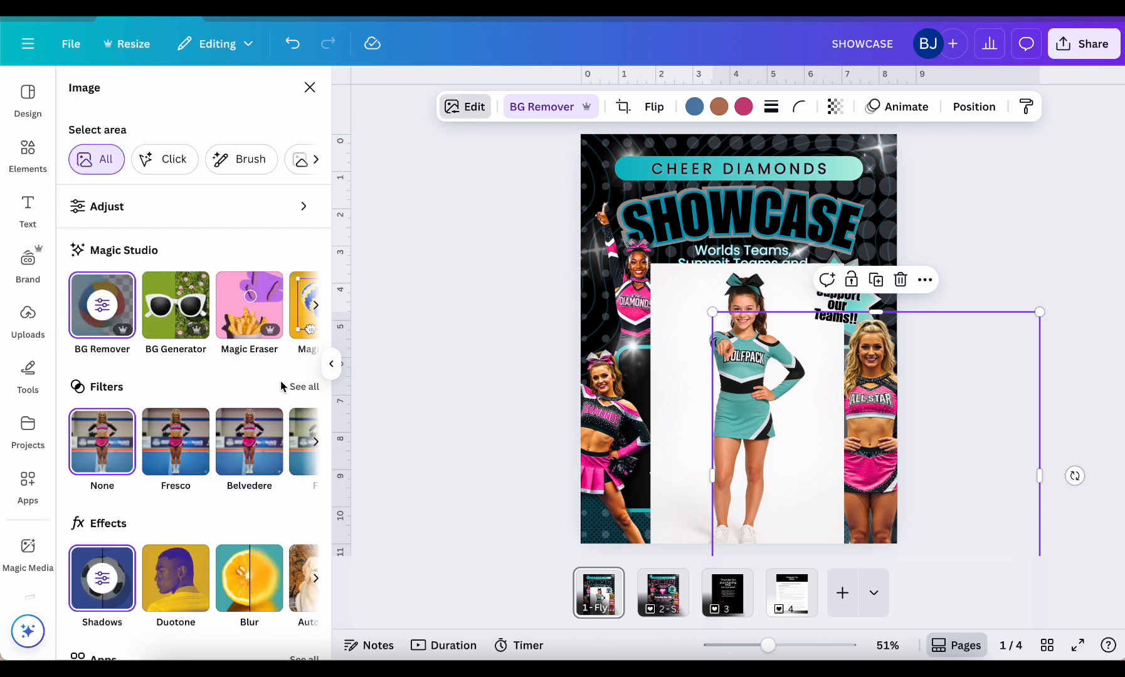
click(106, 599)
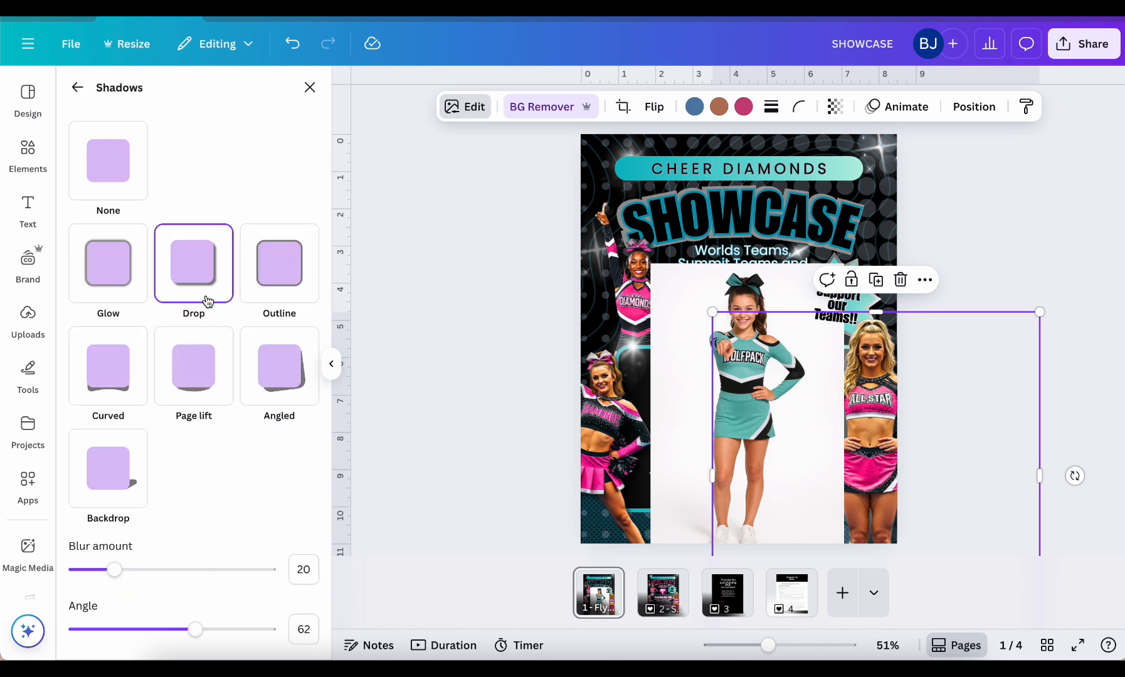
click(78, 89)
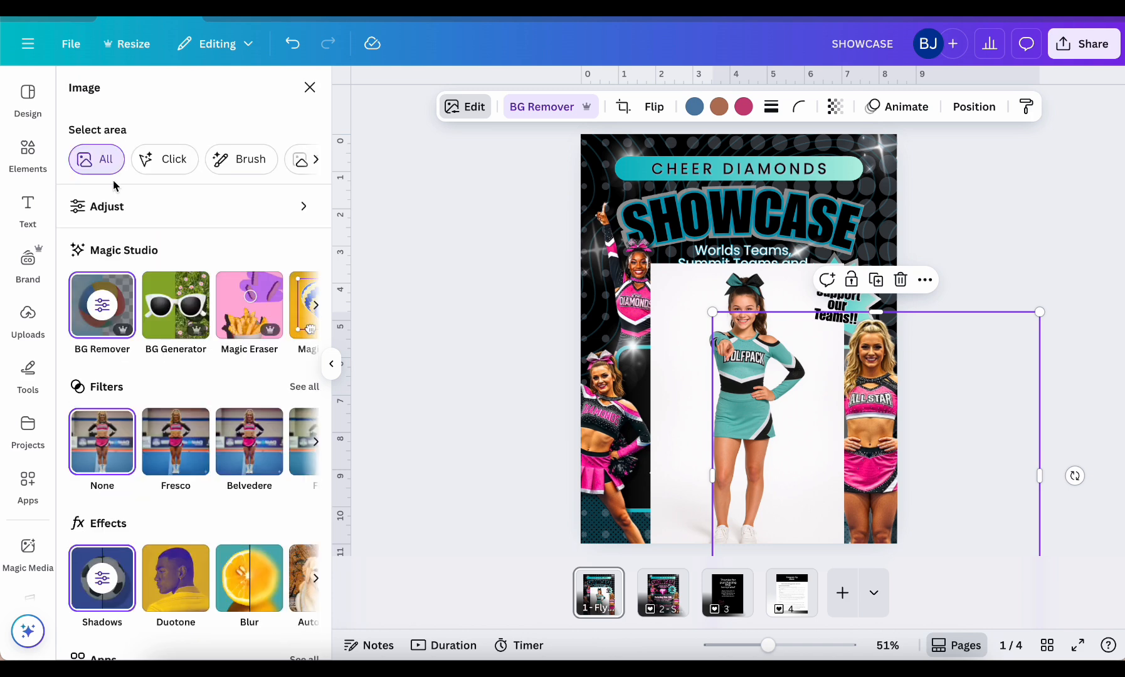
click(103, 213)
scroll(184, 397, down, 1)
scroll(183, 397, down, 5)
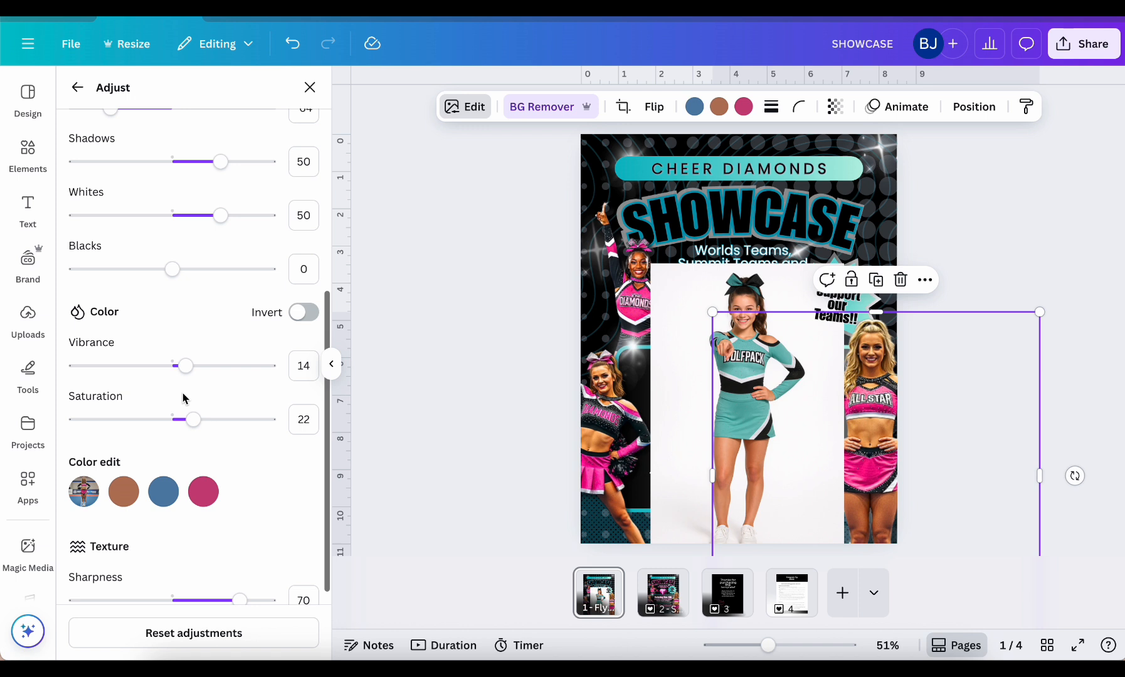
scroll(184, 397, down, 2)
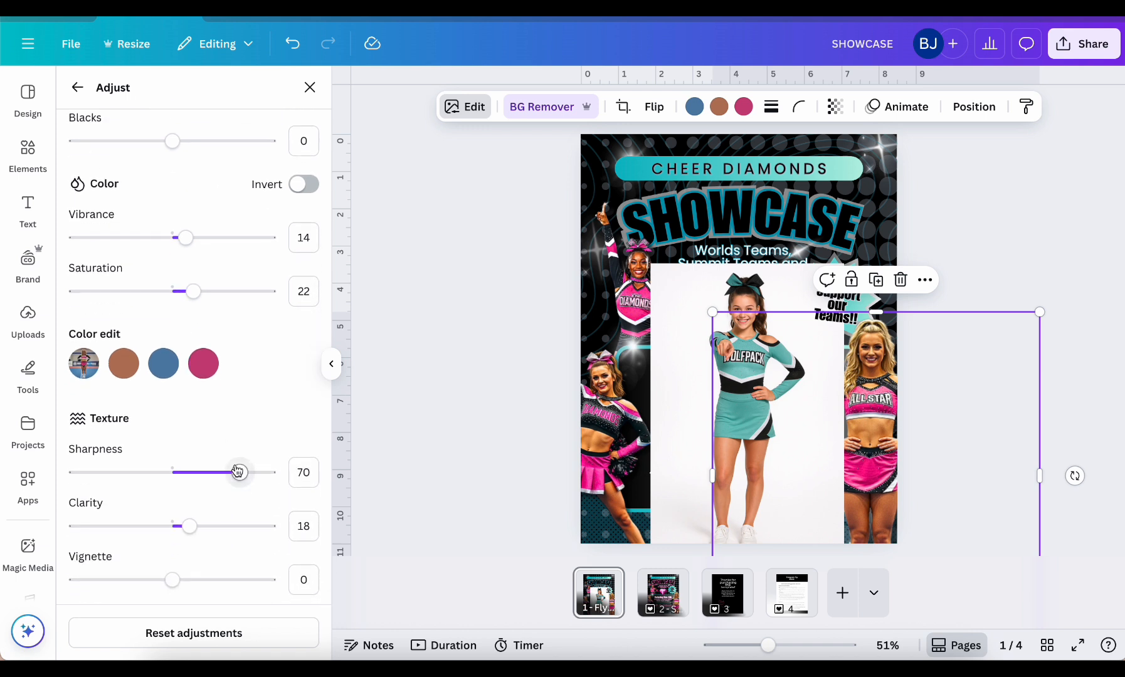
scroll(266, 387, up, 5)
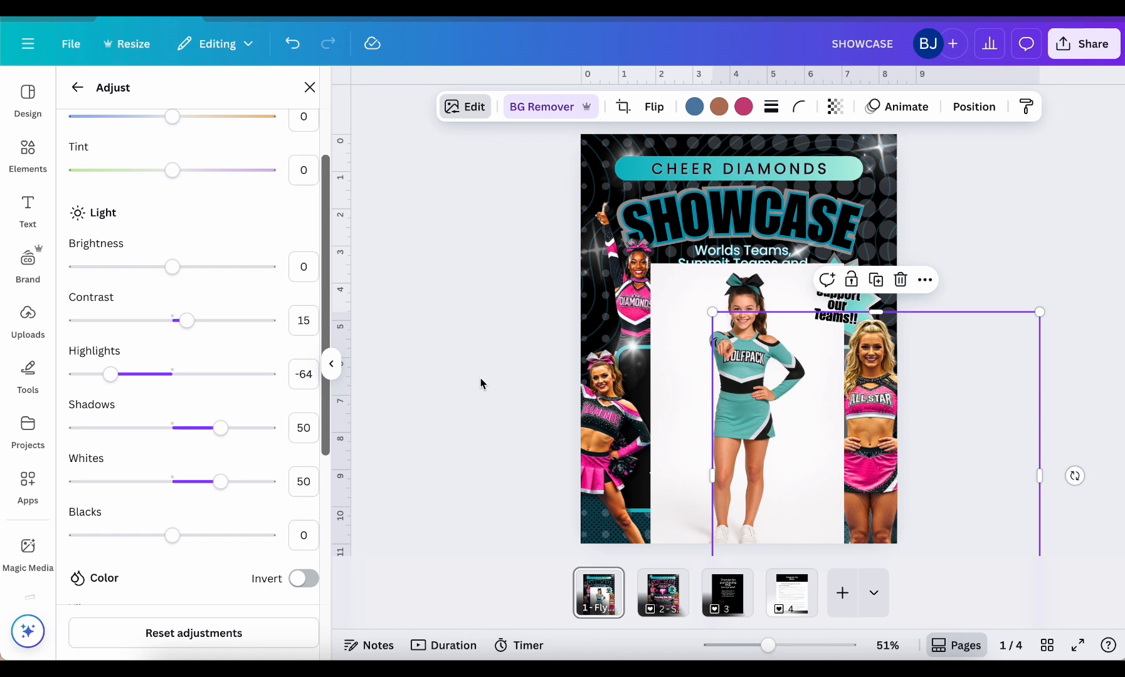
Copy the style of the blonde ALL STAR cheerleader photo onto the teal Wolfpack cheerleader photo
click(310, 87)
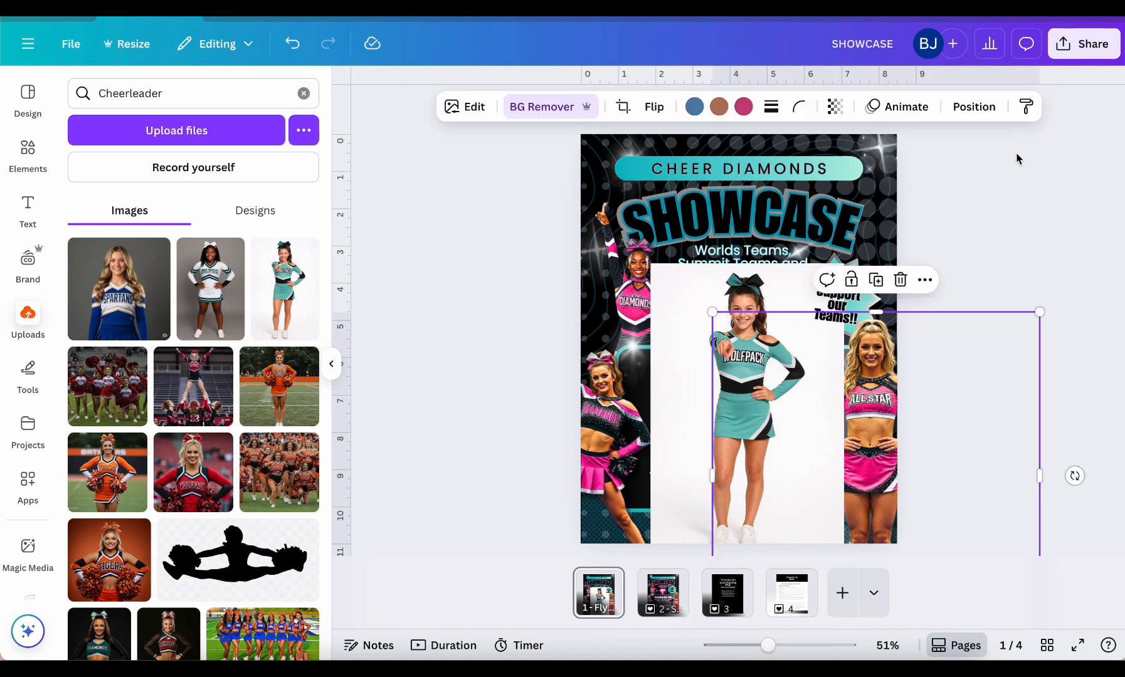
click(1028, 106)
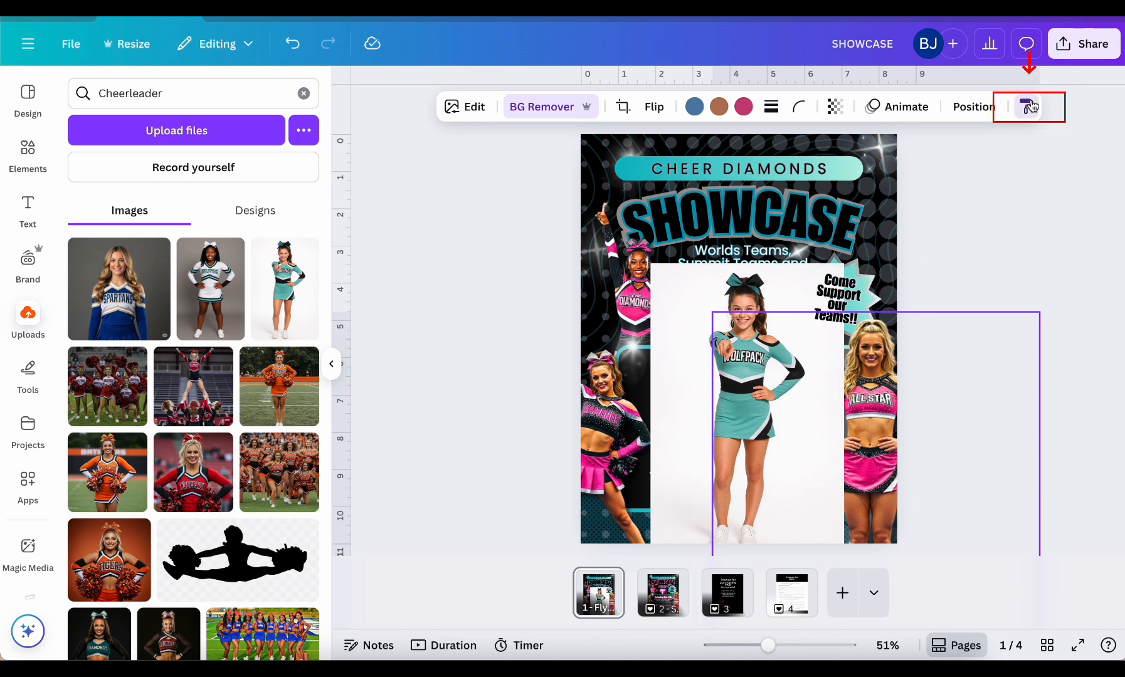
click(743, 302)
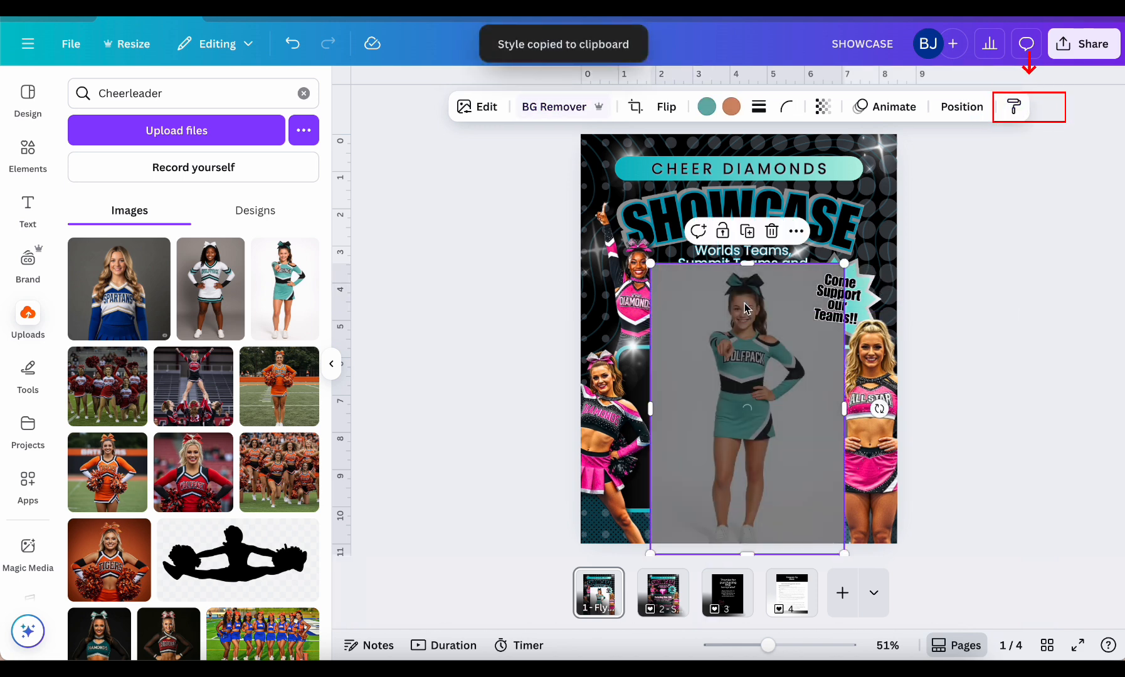
Delete the blonde ALL STAR cheerleader photo and move the teal Wolfpack cheerleader into her place in the flyer's lower-right corner
click(879, 424)
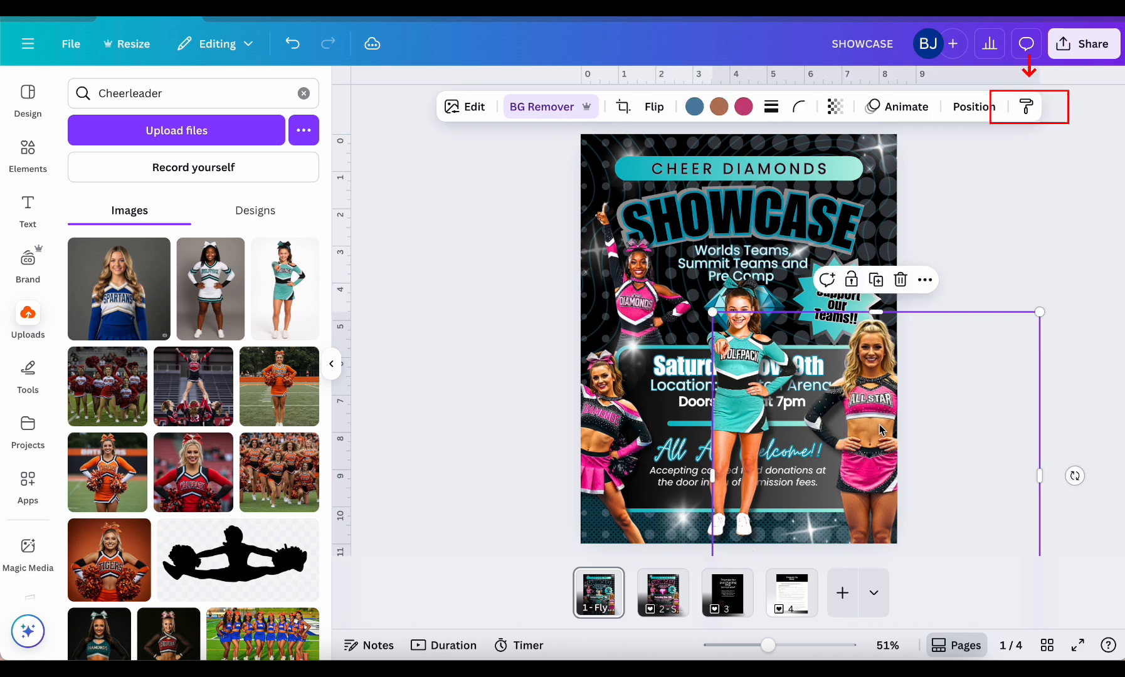
key(Delete)
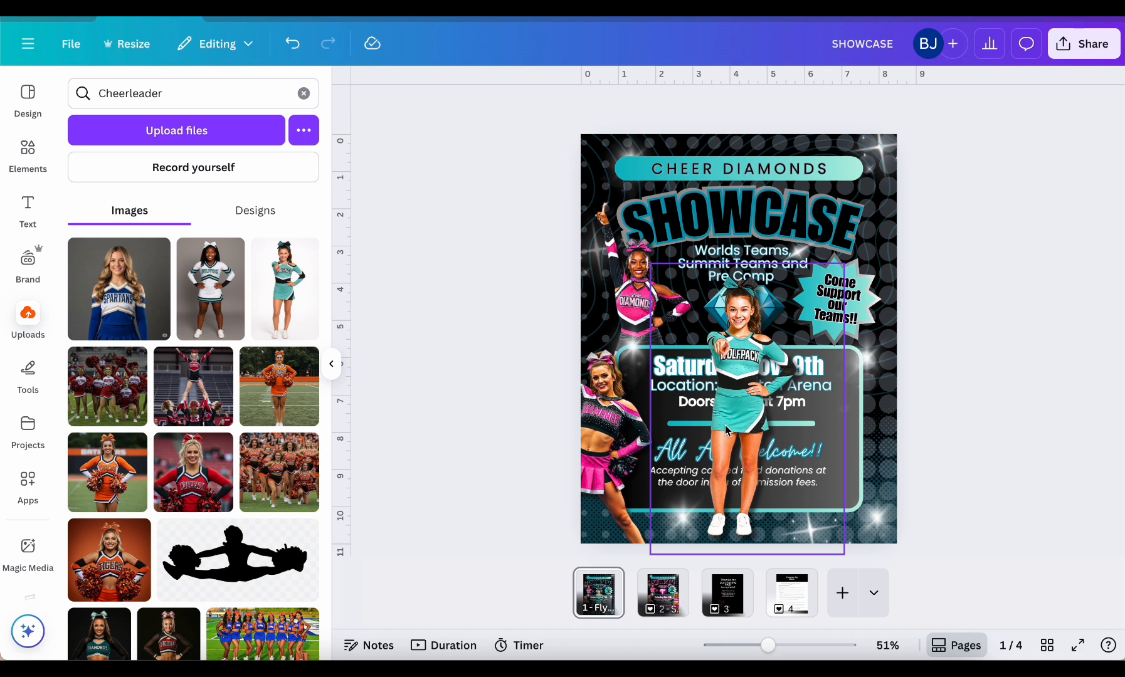
drag(730, 396, 738, 396)
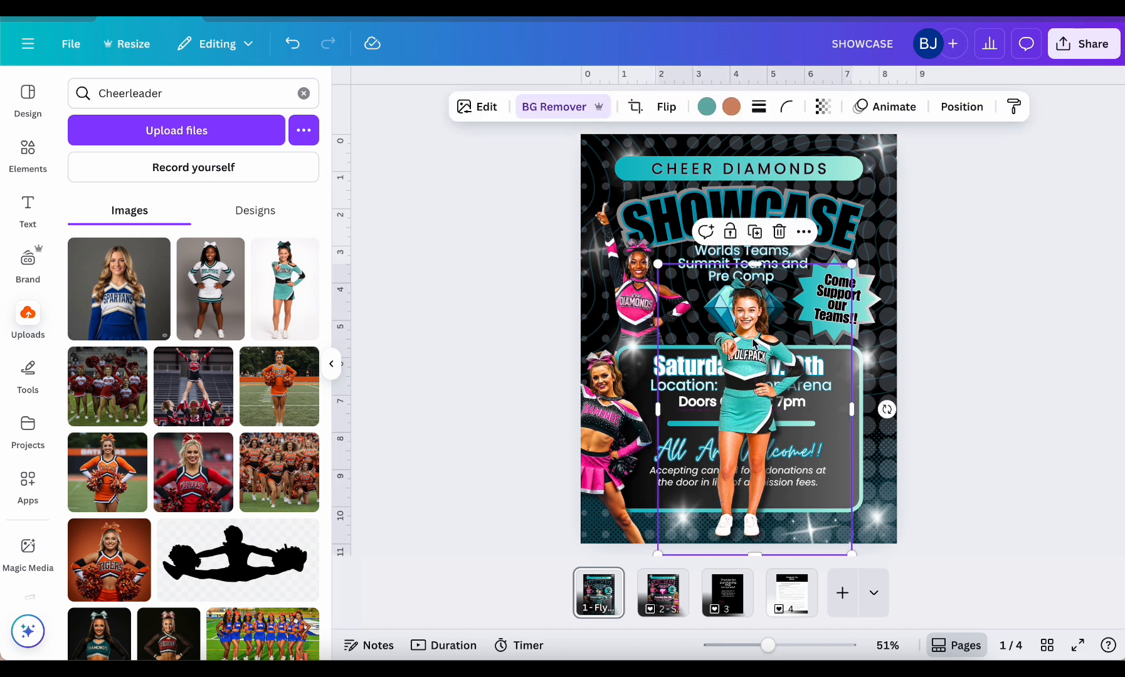
drag(752, 343, 871, 374)
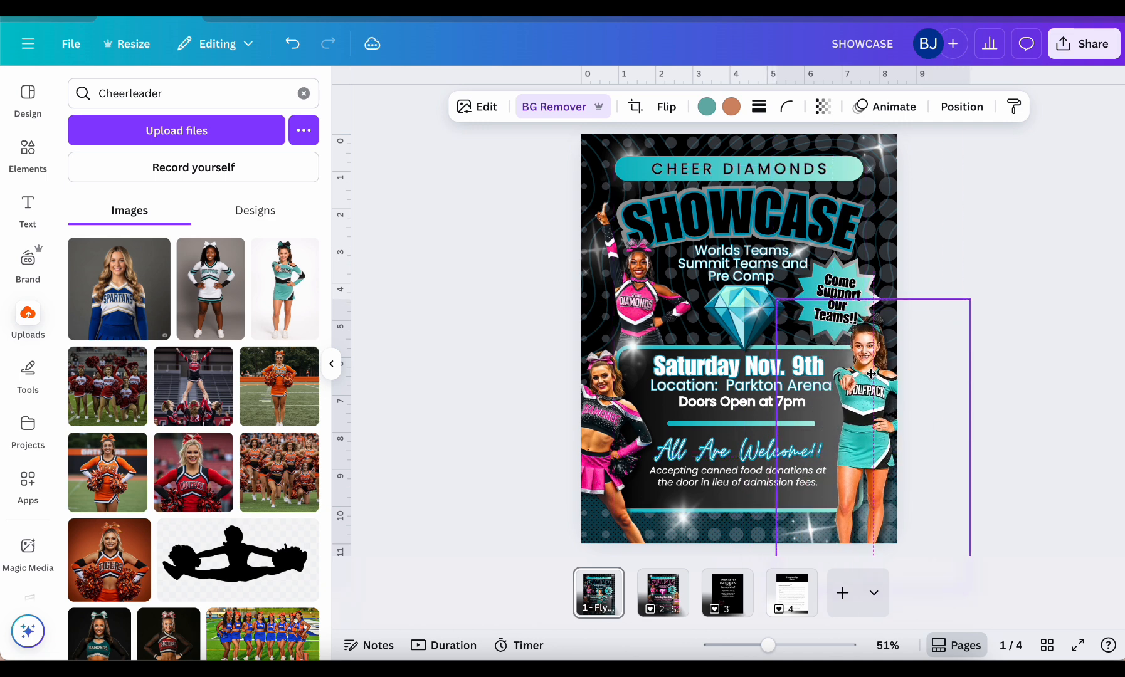
drag(871, 375, 871, 374)
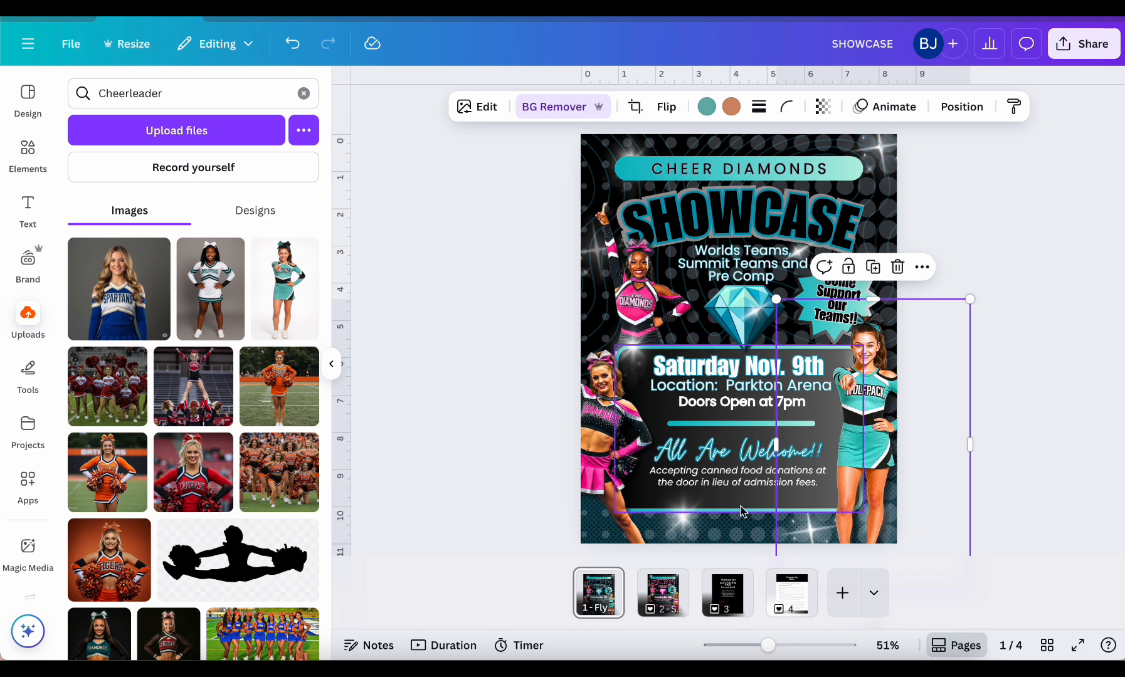
Show the layer order and nudge the teal Wolfpack cheerleader slightly lower beneath the "Come Support our Teams!!" burst
click(962, 107)
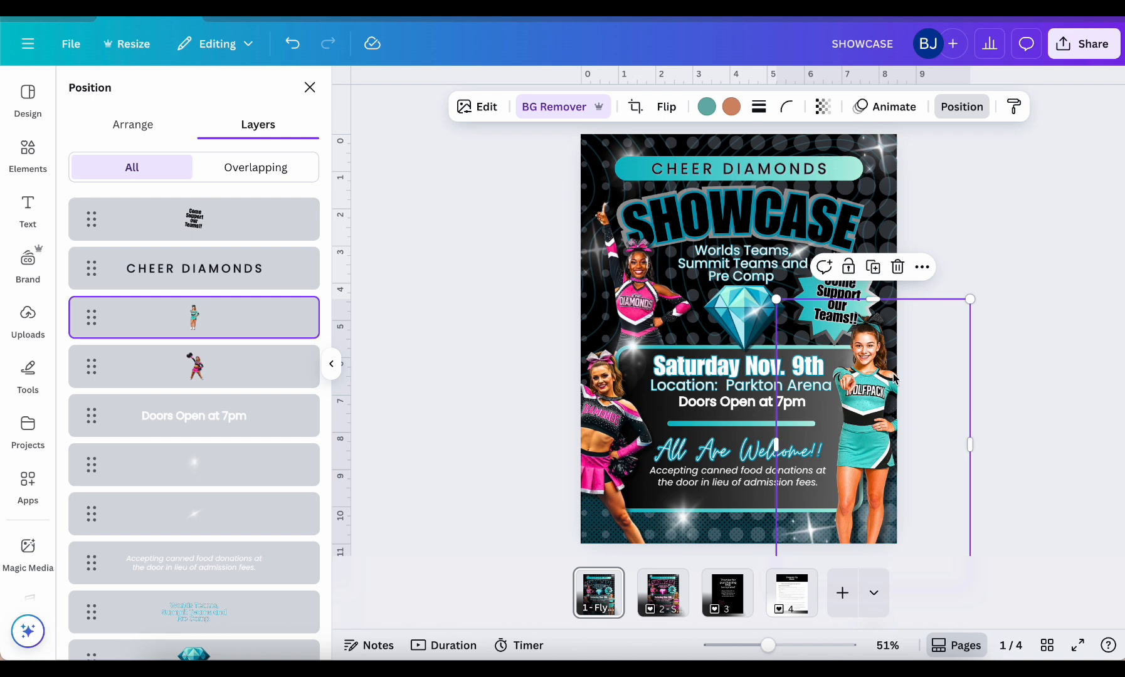
drag(893, 374, 893, 384)
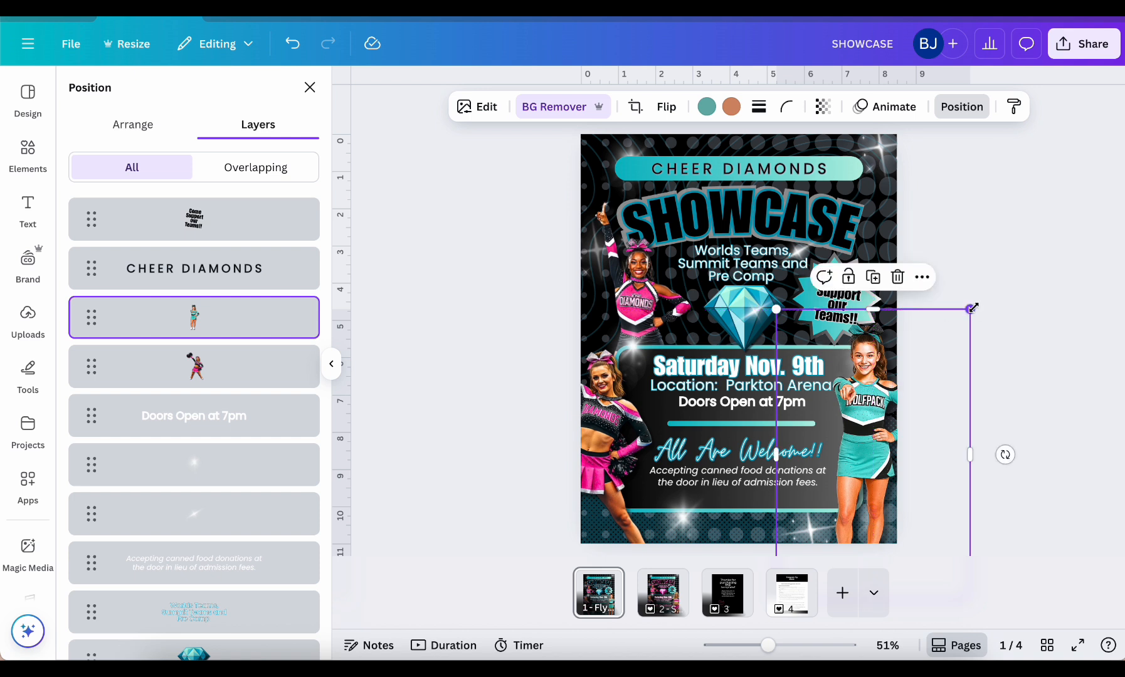
drag(972, 307, 970, 309)
drag(862, 440, 875, 461)
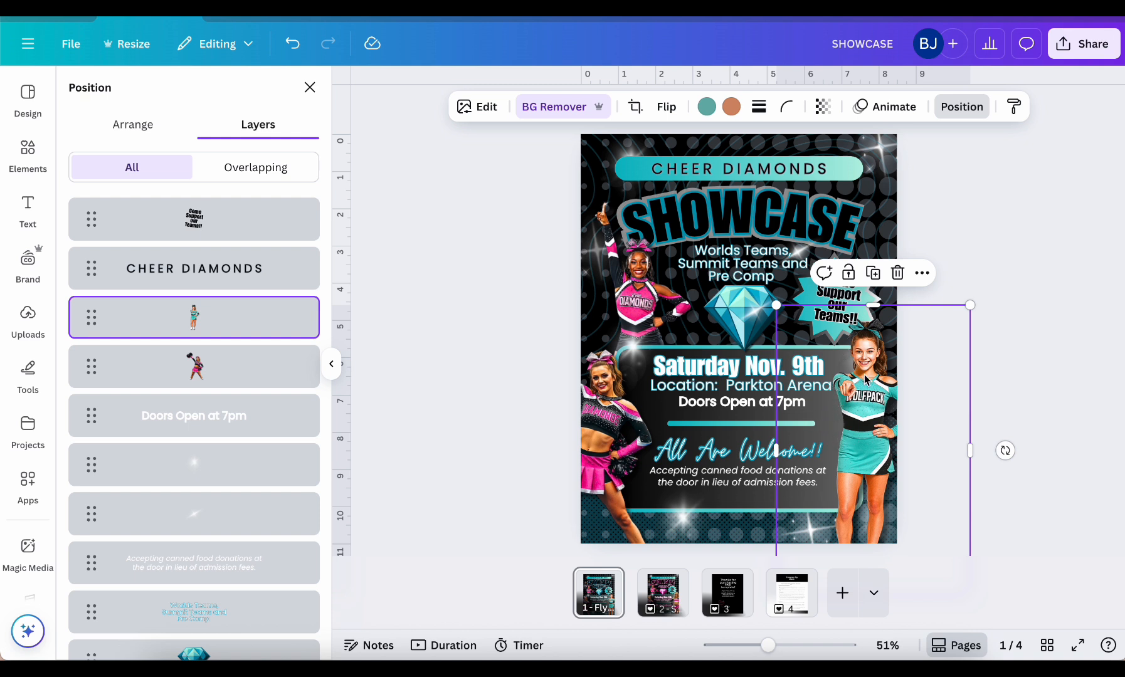
drag(865, 378, 865, 379)
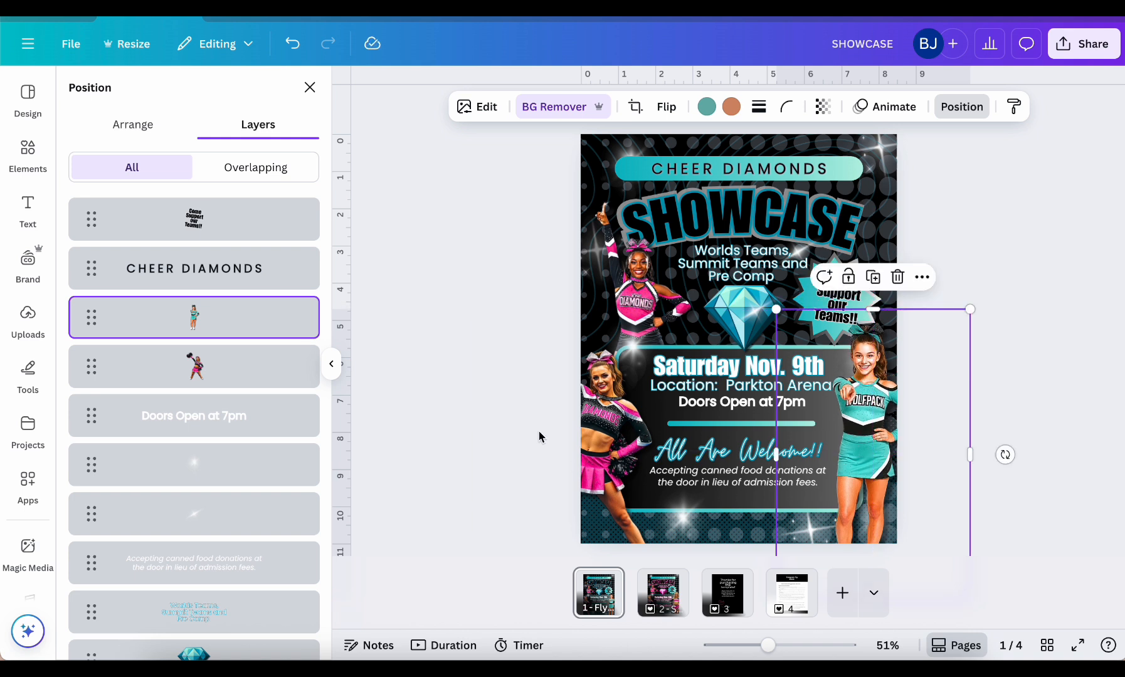
Add the uploaded photo of the Wolfpack cheerleader in white and apply the style of the lower-left pink cheerleader photo to it
click(24, 333)
click(212, 299)
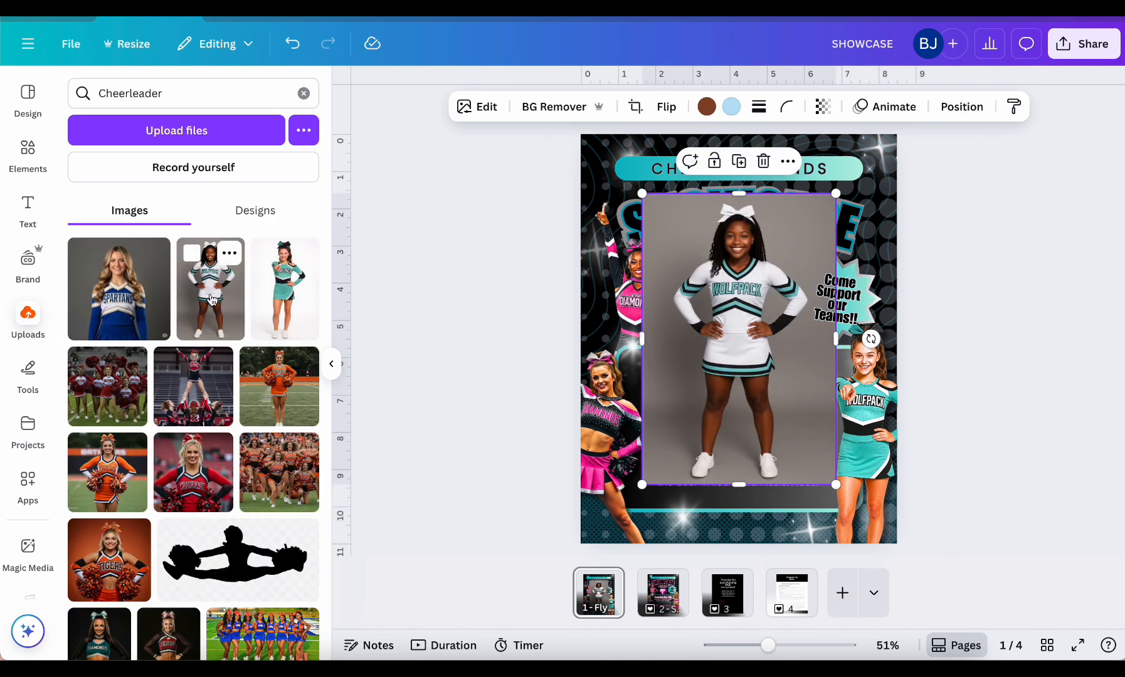
drag(756, 264, 752, 310)
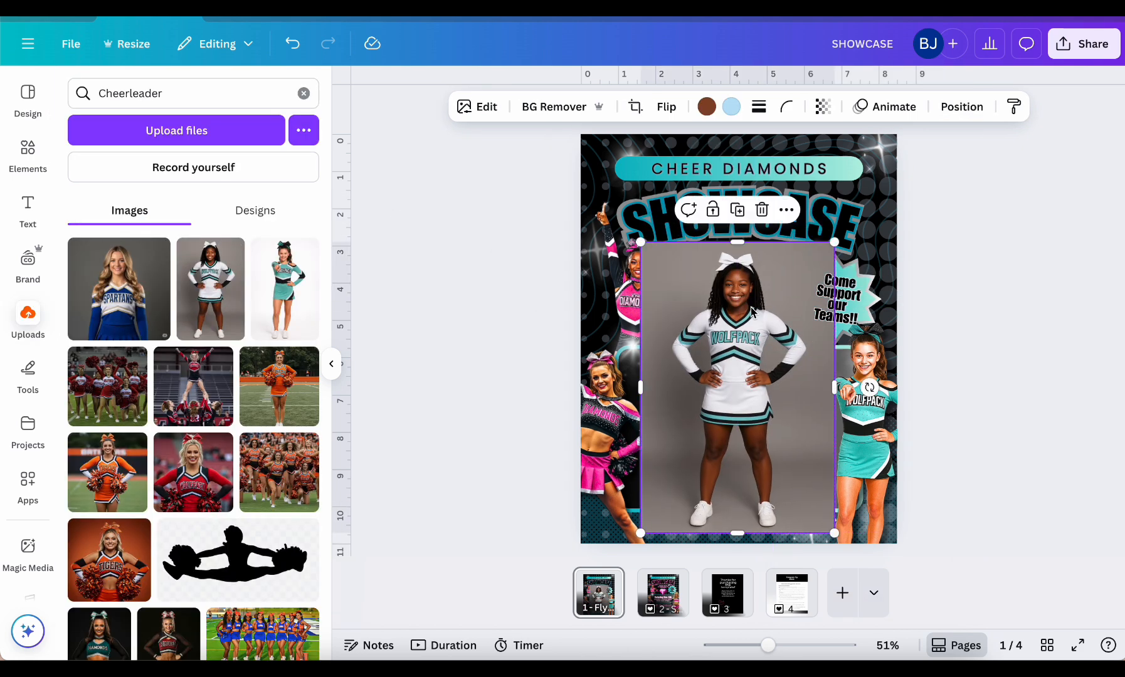
click(611, 411)
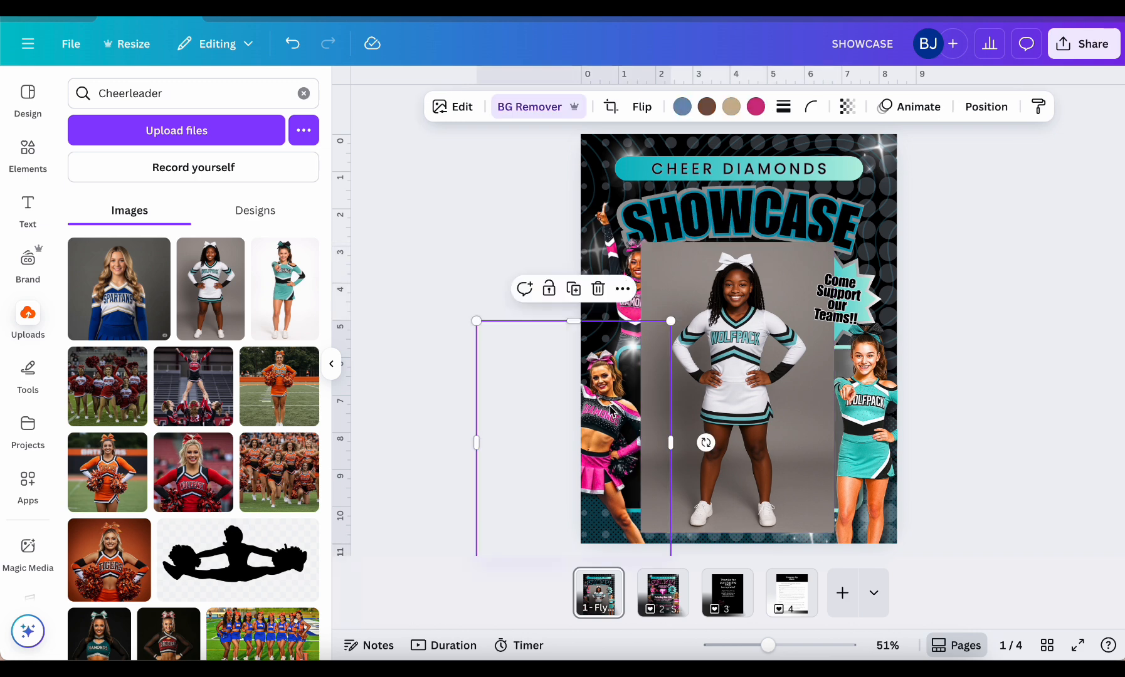
click(1038, 107)
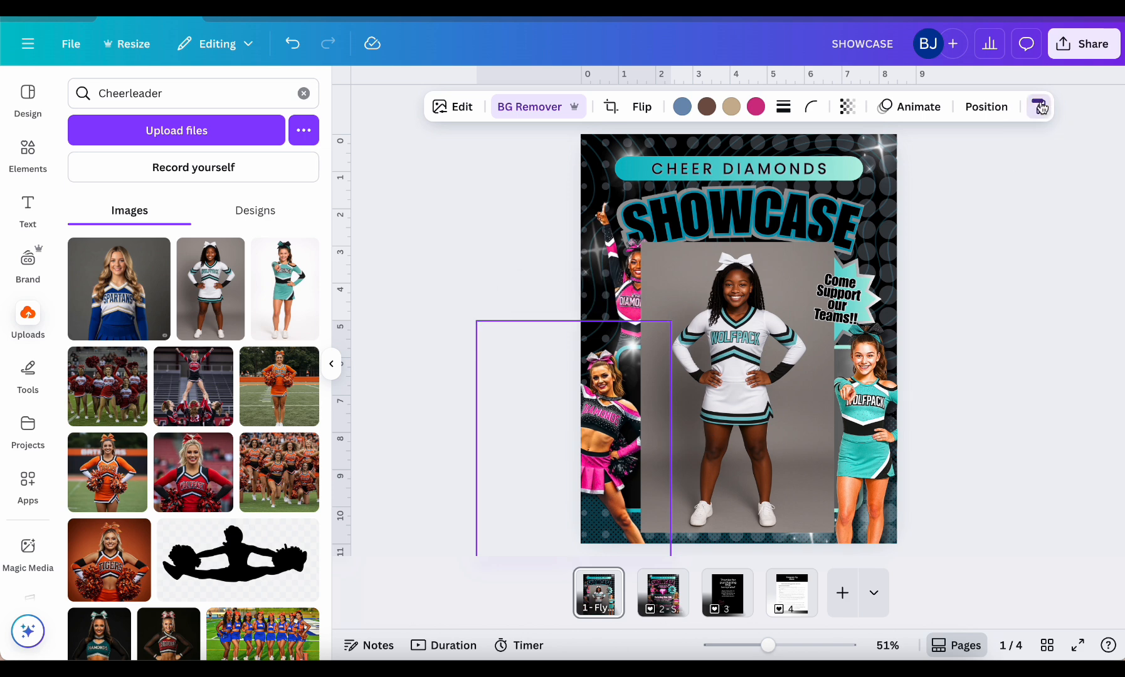
click(746, 317)
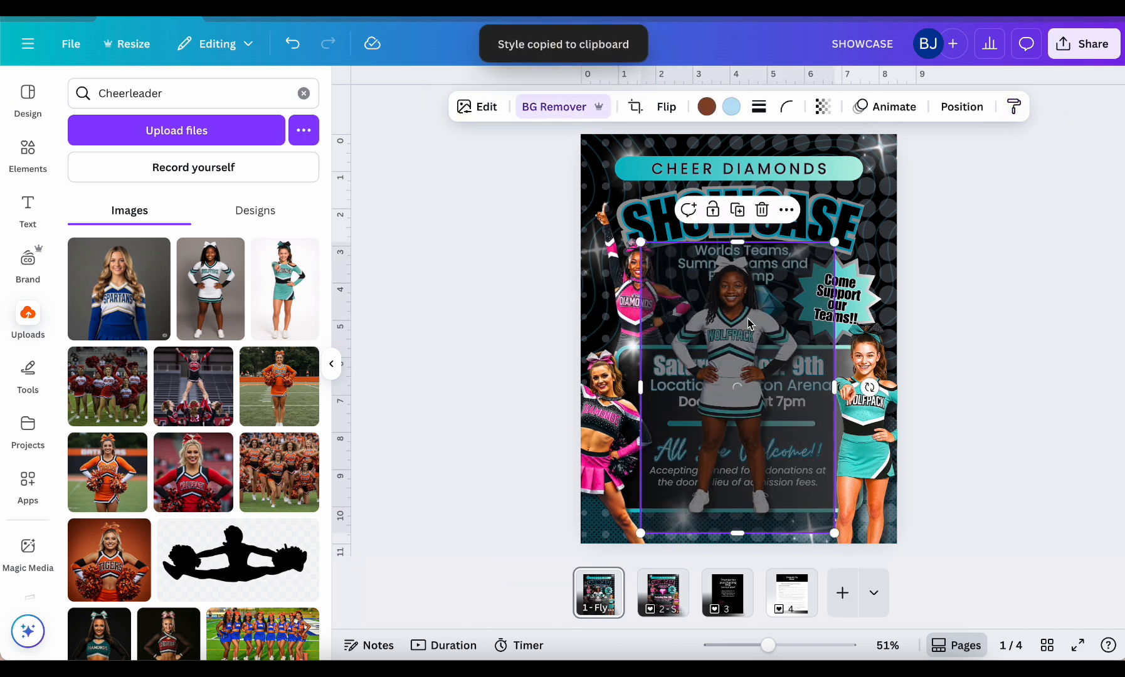
Remove the lower-left pink cheerleader photo and move the Wolfpack cheerleader in white into that corner of the flyer
key(Escape)
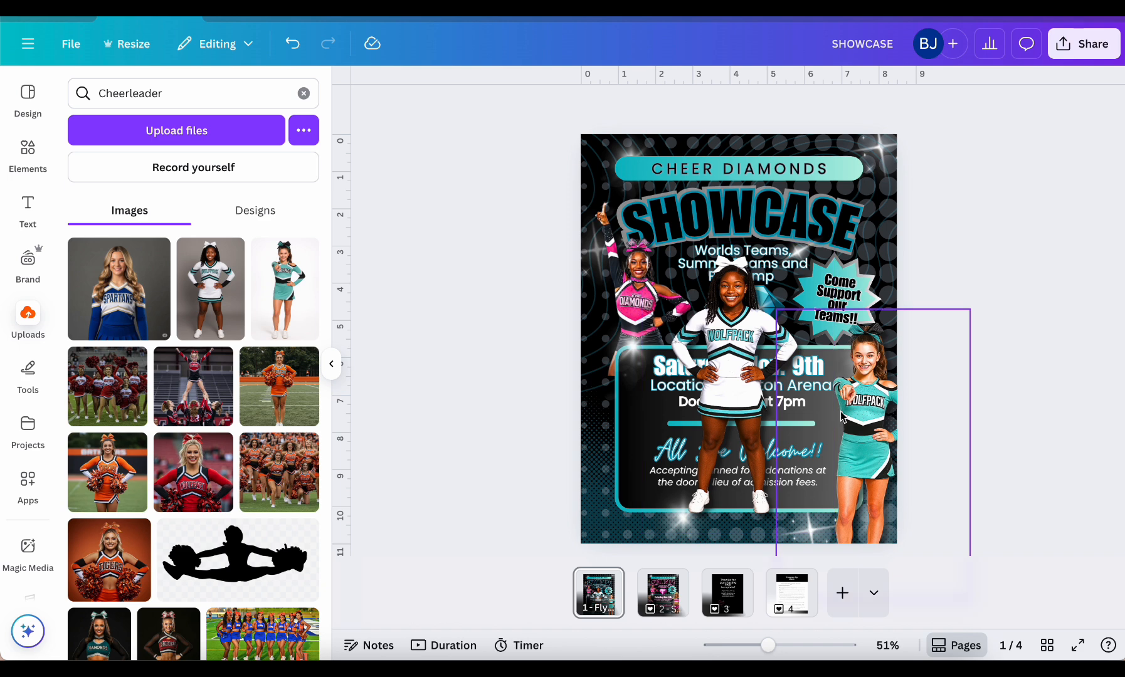
drag(744, 326, 617, 390)
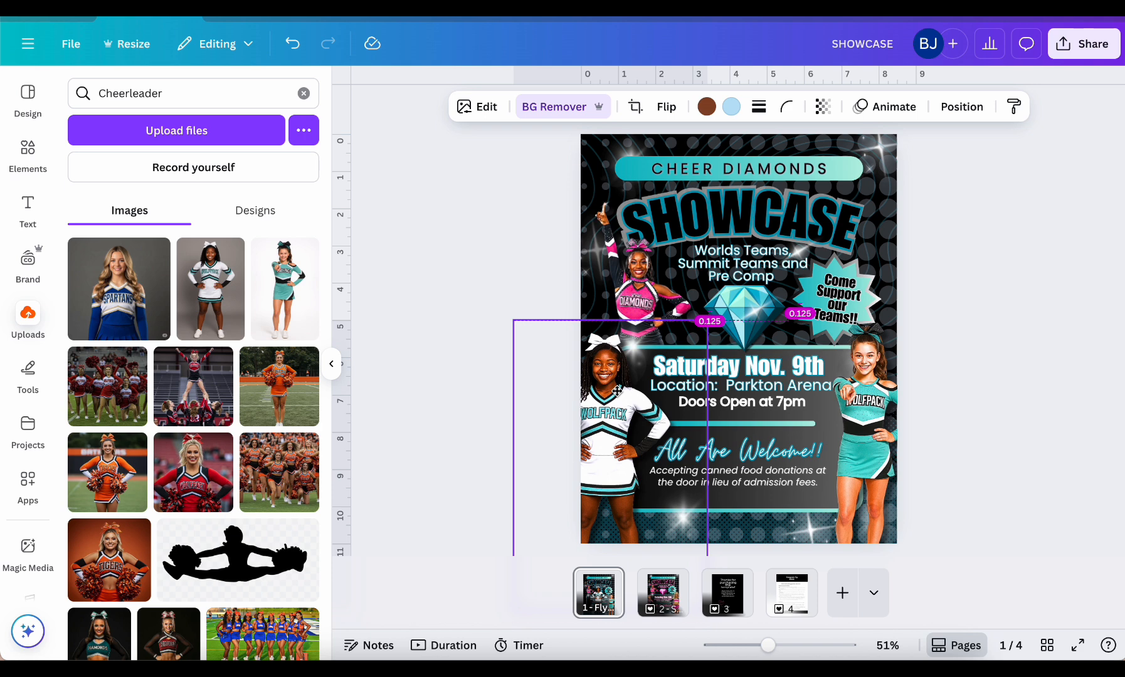
drag(617, 390, 616, 392)
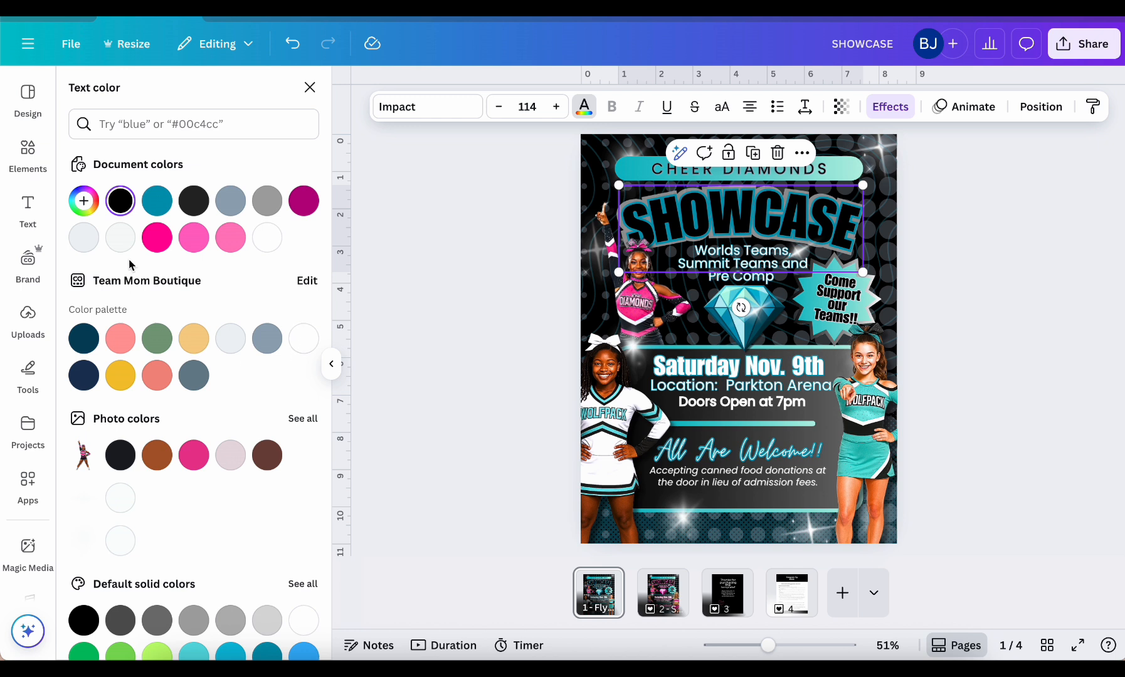
Try to recolor the SHOWCASE title to light turquoise #7EF4F9 sampled from the white Wolfpack uniform, and undo it
click(83, 201)
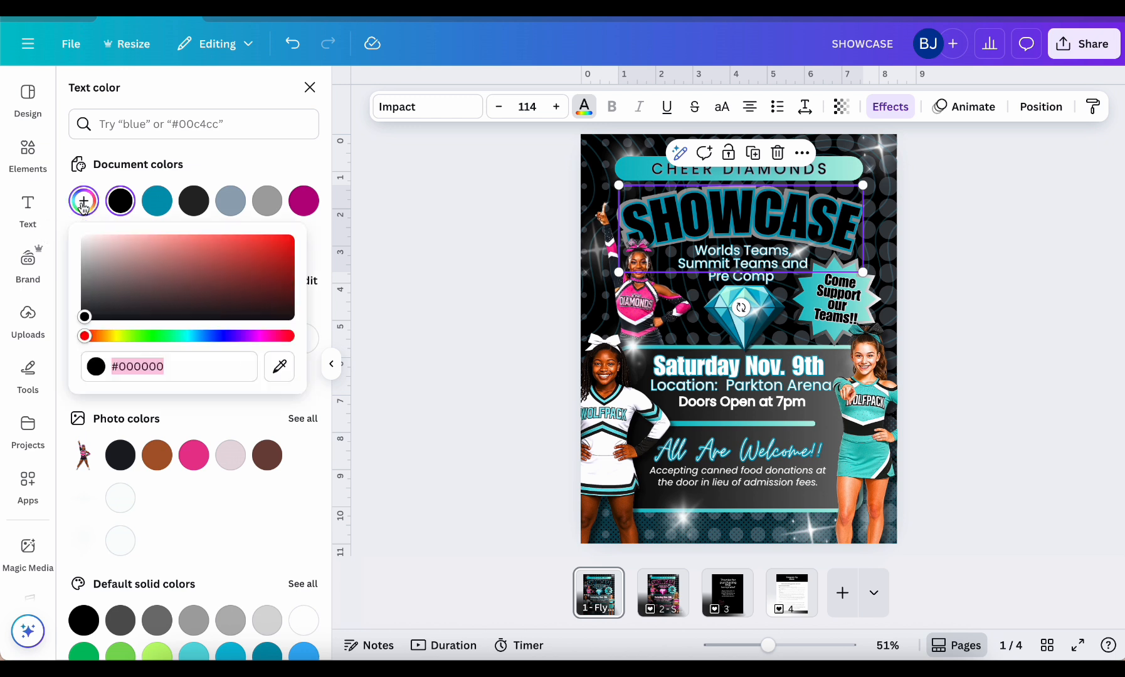
click(281, 371)
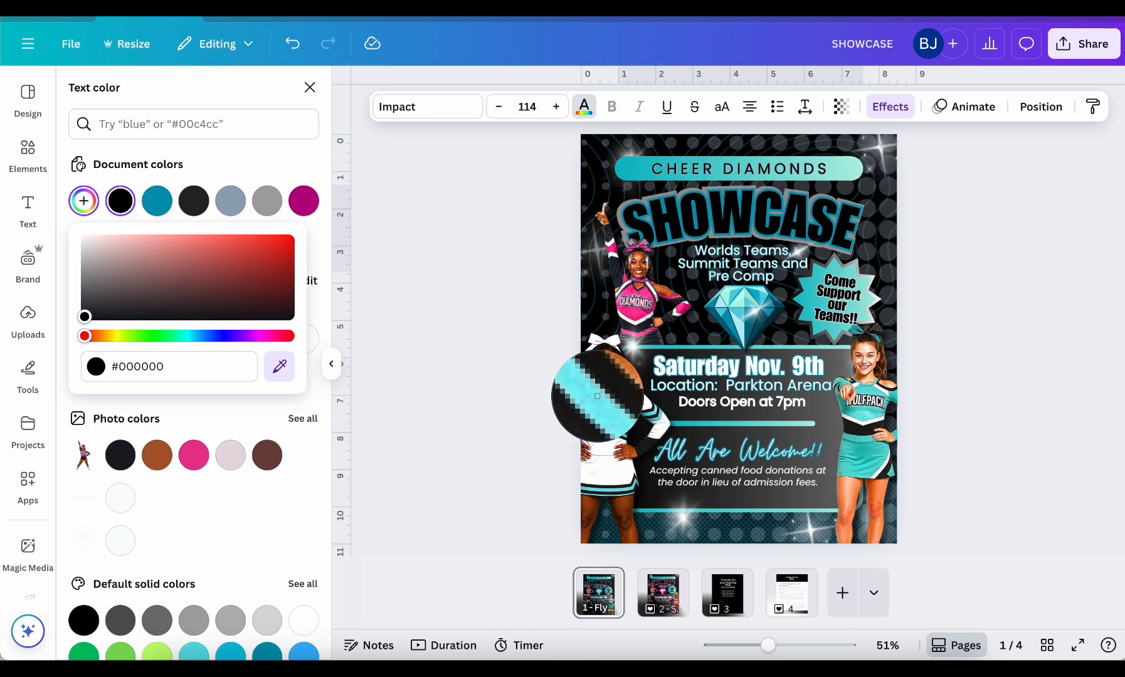
click(597, 396)
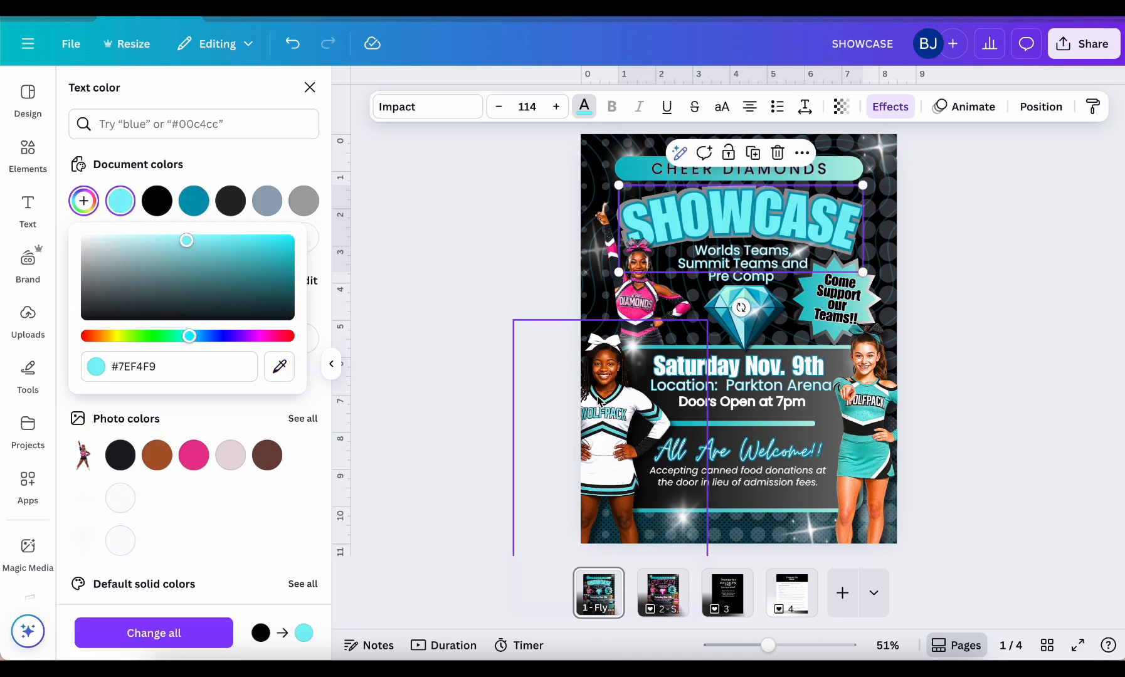
click(292, 43)
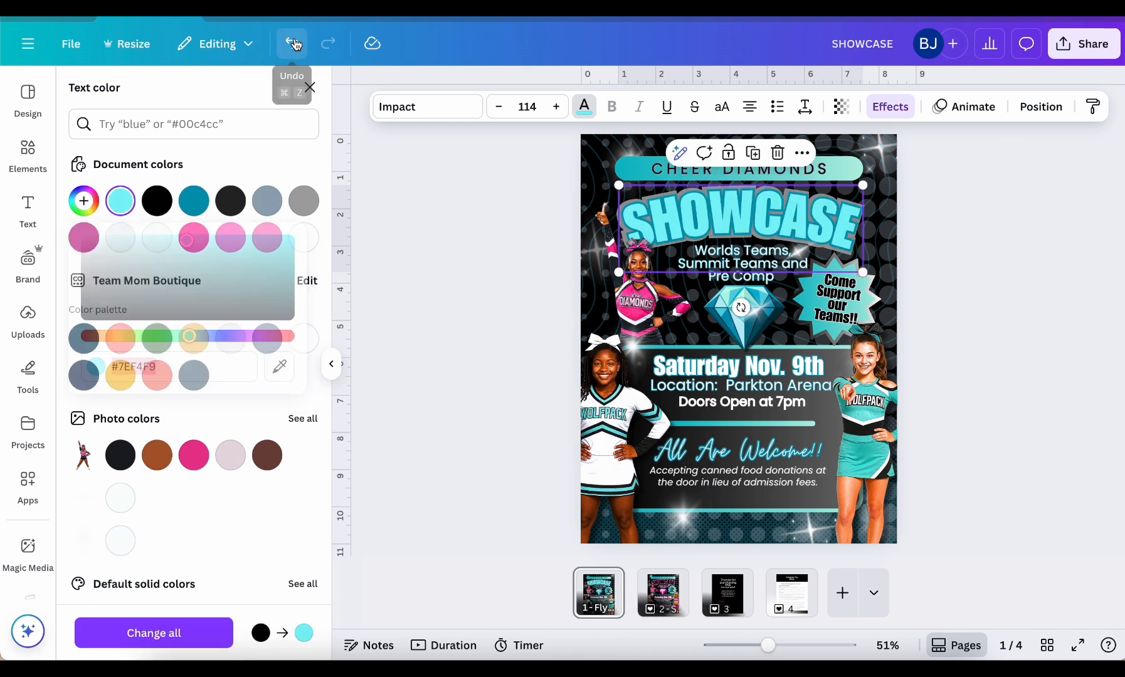
click(293, 43)
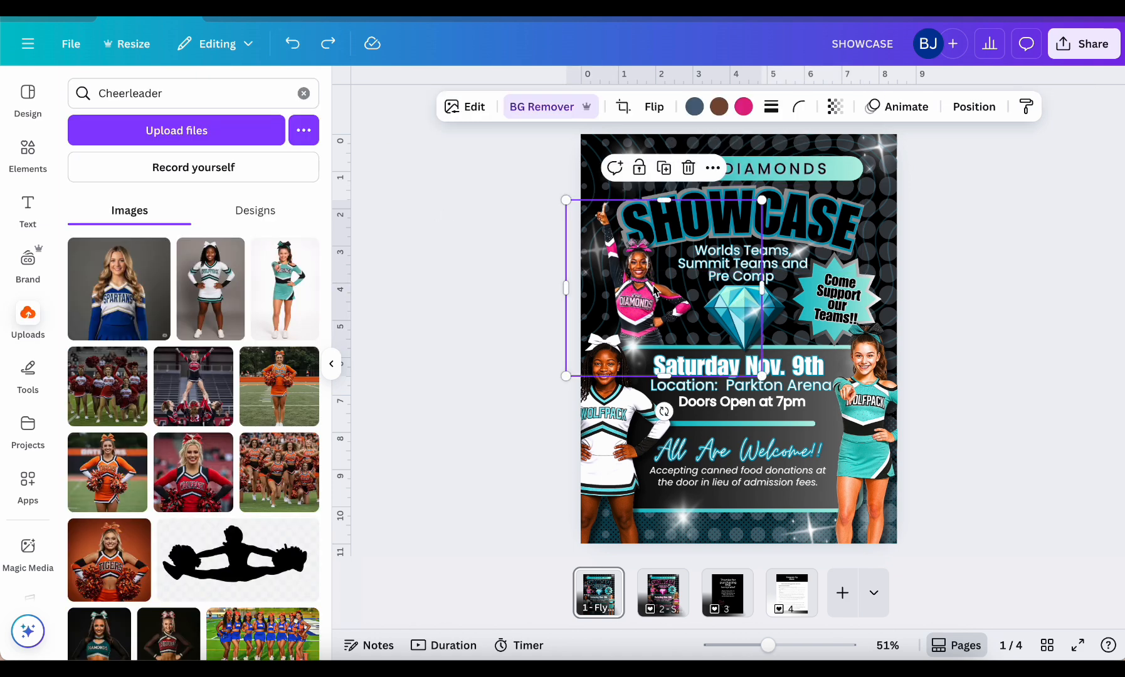
Delete the upper-left pink Diamonds cheerleader and add the uploaded full-length photo of the dark-green-uniformed cheerleader with hands on hips
key(Delete)
scroll(295, 376, down, 5)
click(279, 409)
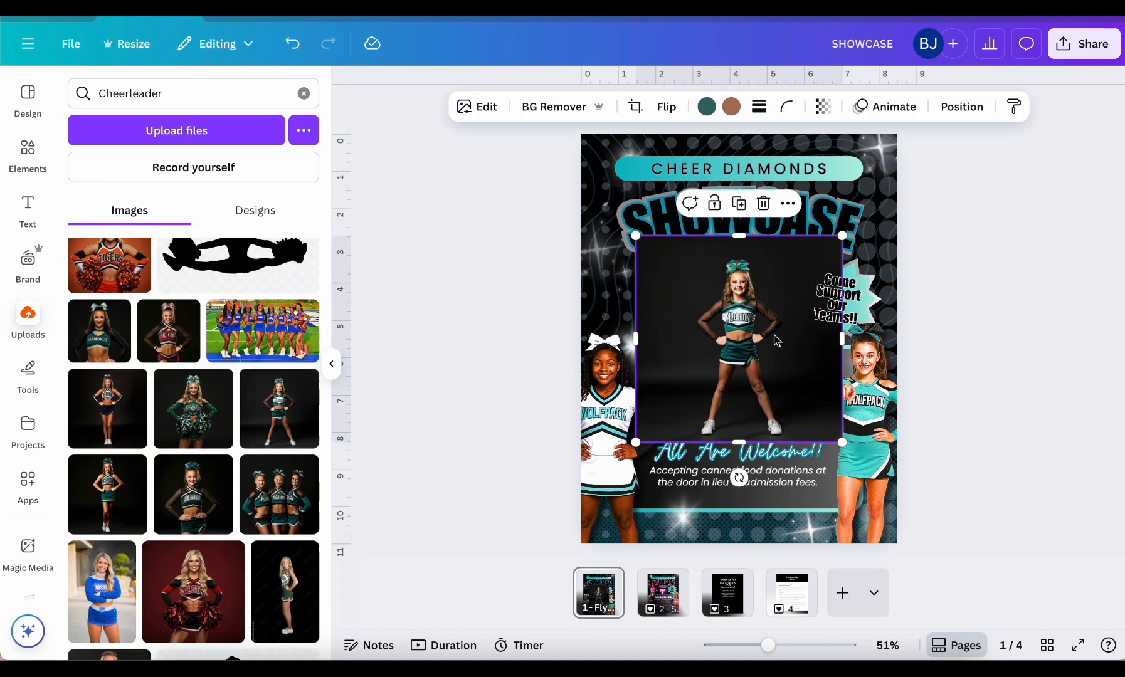
Copy the style of the lower-left Wolfpack cheerleader photo onto the new dark green cheerleader photo
click(620, 402)
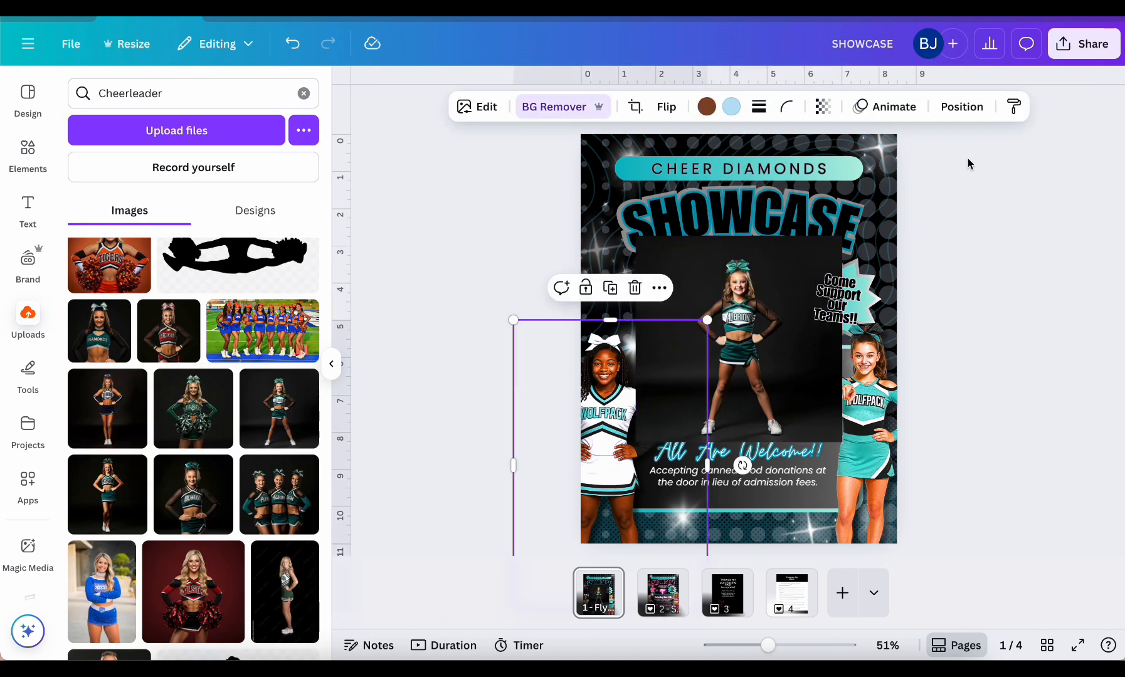
click(1013, 107)
click(729, 318)
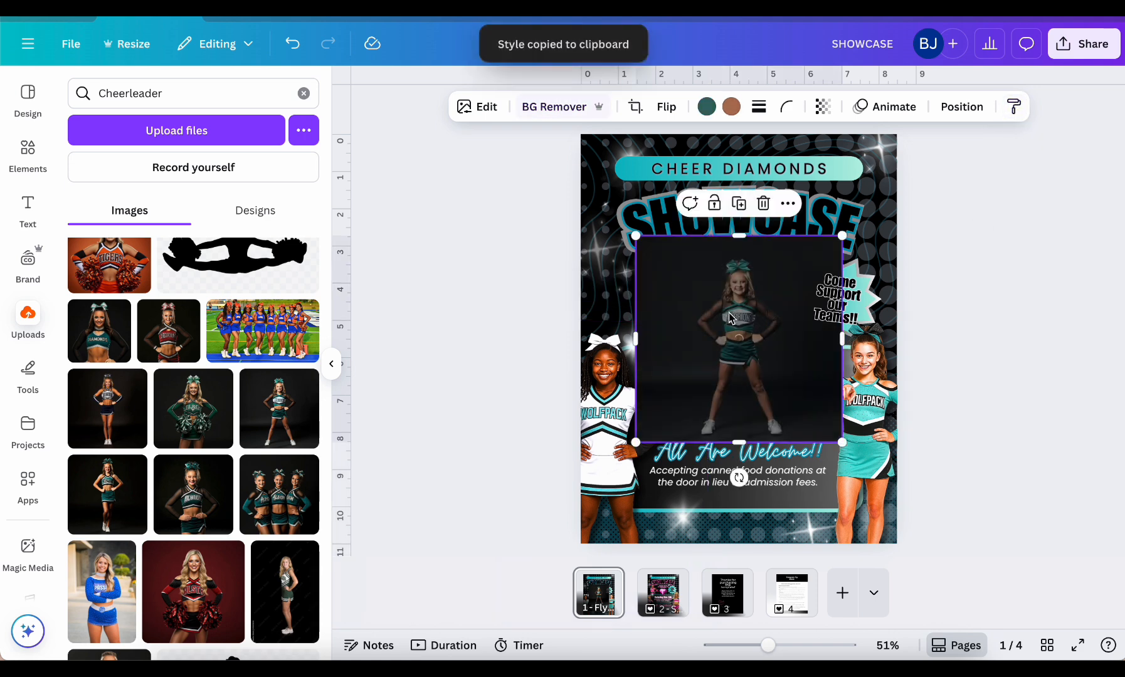
Move the dark green cheerleader to the flyer's upper left beside the diamond and enlarge the photo
drag(729, 318, 642, 287)
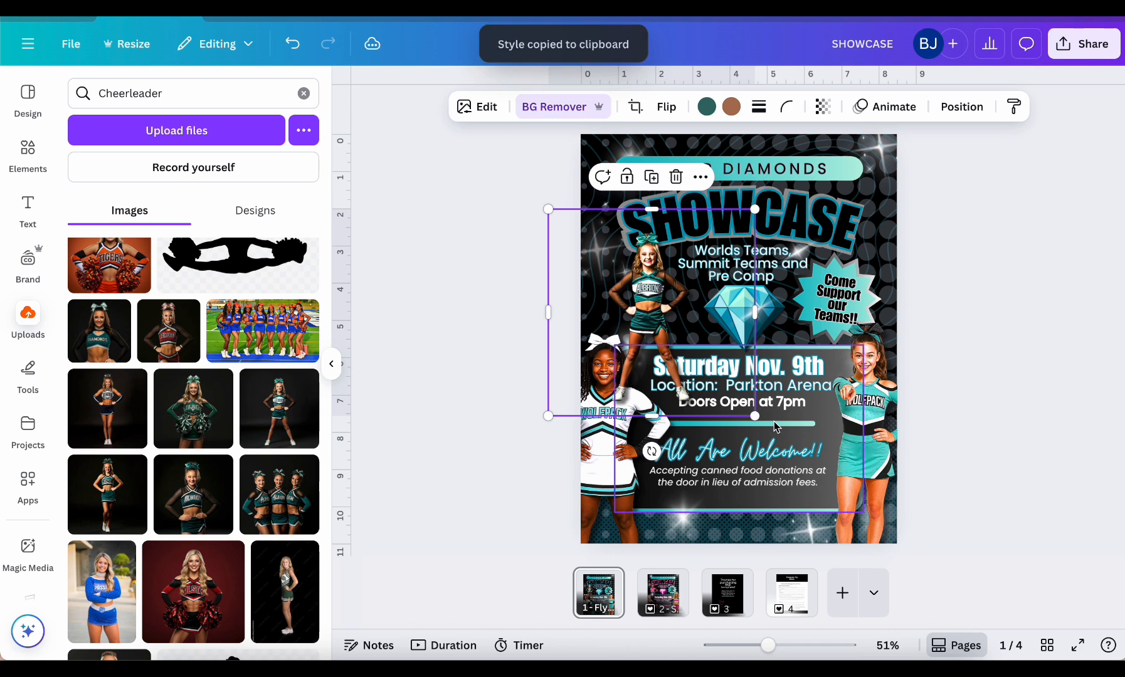
drag(756, 415, 828, 489)
drag(708, 376, 674, 368)
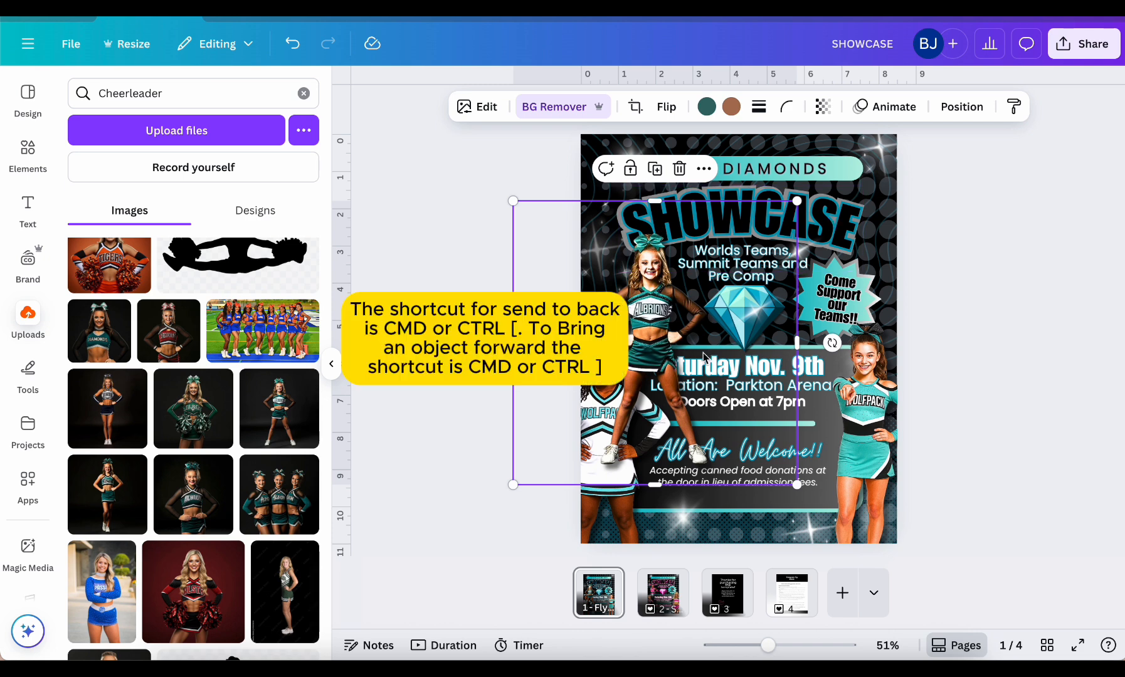
Send the dark green cheerleader backward behind the lower-left Wolfpack cheerleader and the event details box, and nudge the photo slightly up and left
key(ctrl+bracketleft)
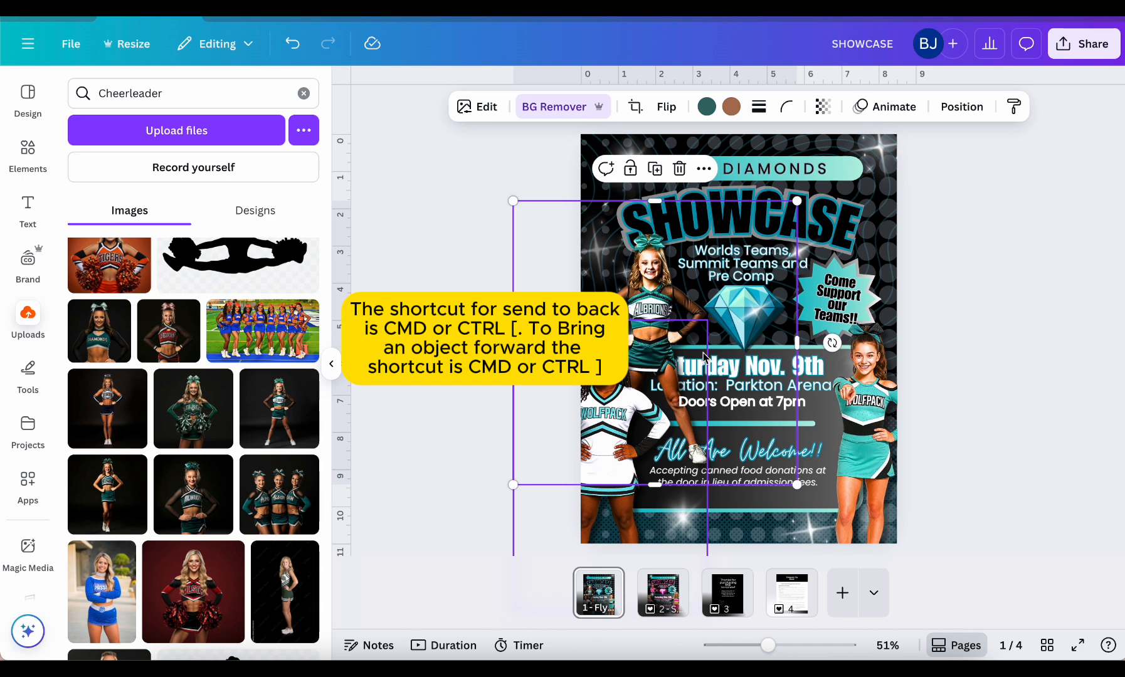
key(ctrl+bracketleft)
key(ctrl+bracketleft)
key(ctrl+bracketleft)
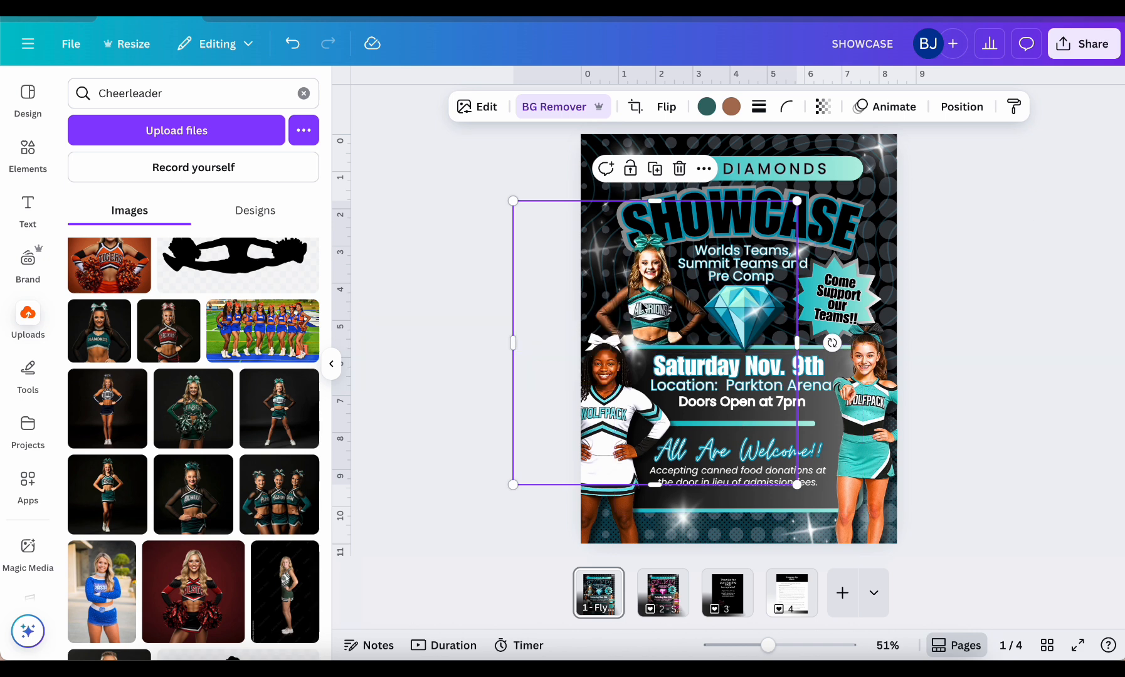
drag(641, 306, 637, 297)
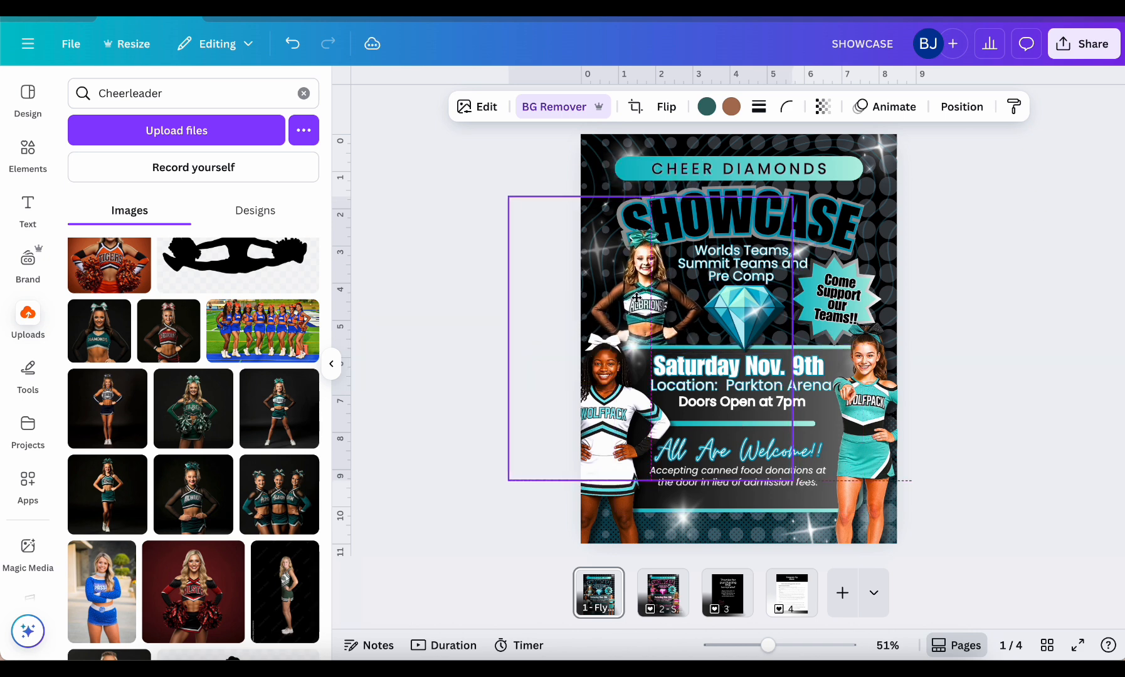
click(1017, 293)
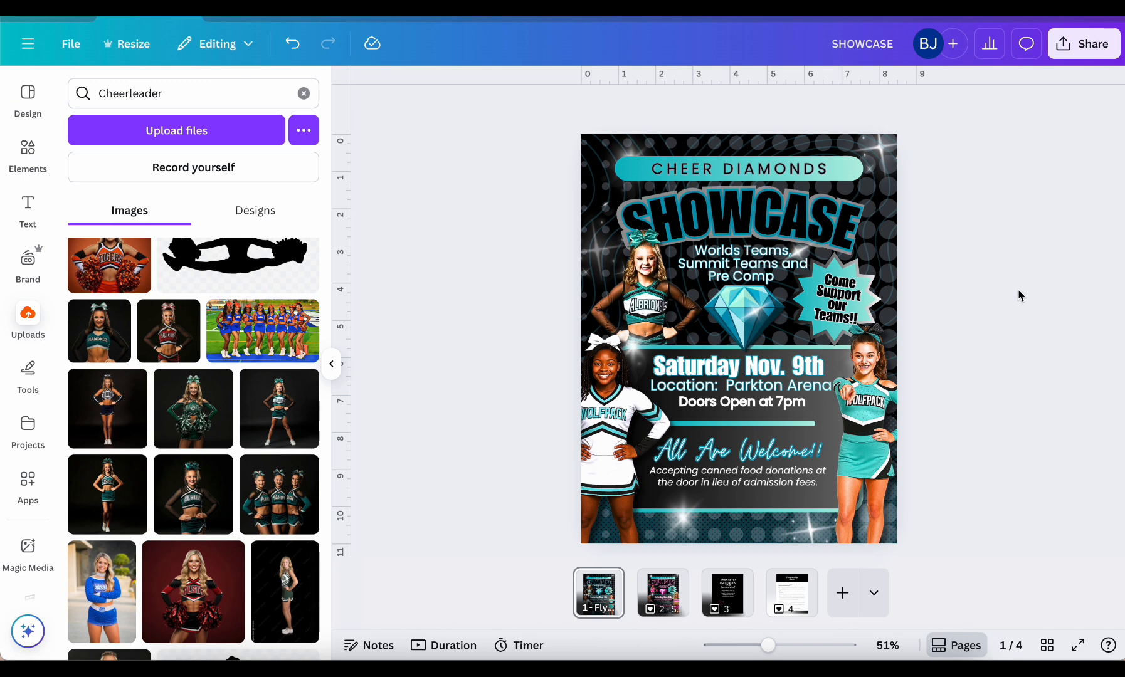
Copy the three new cheerleader photos from page 1 and paste them onto page 2
click(662, 599)
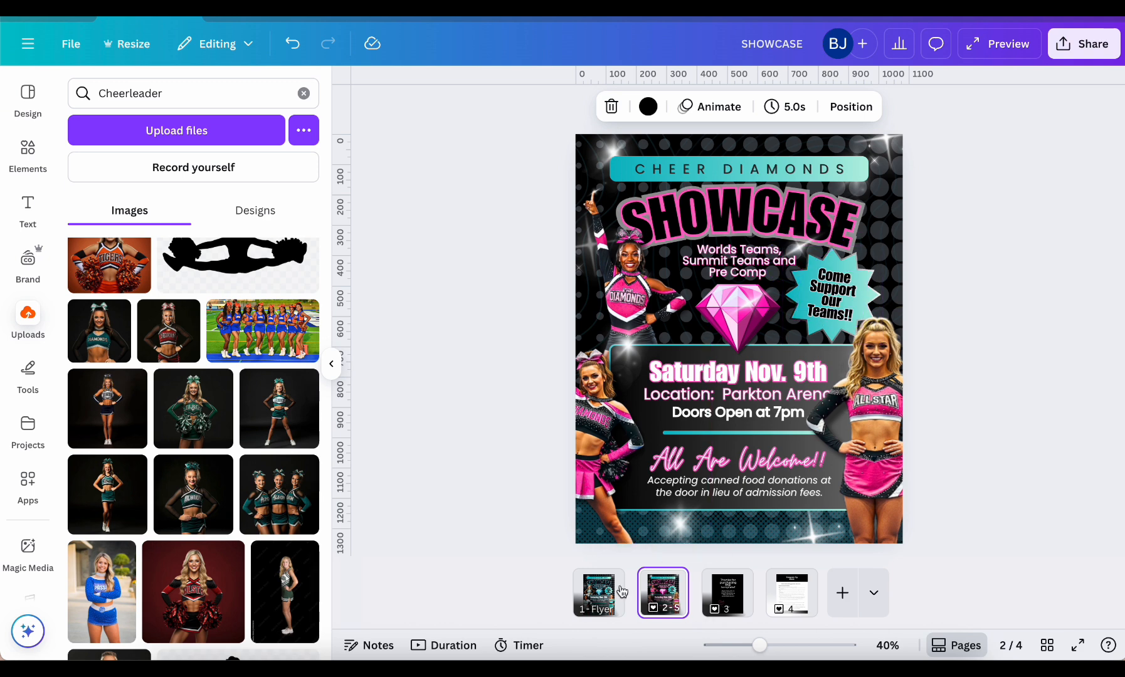
click(601, 593)
click(619, 477)
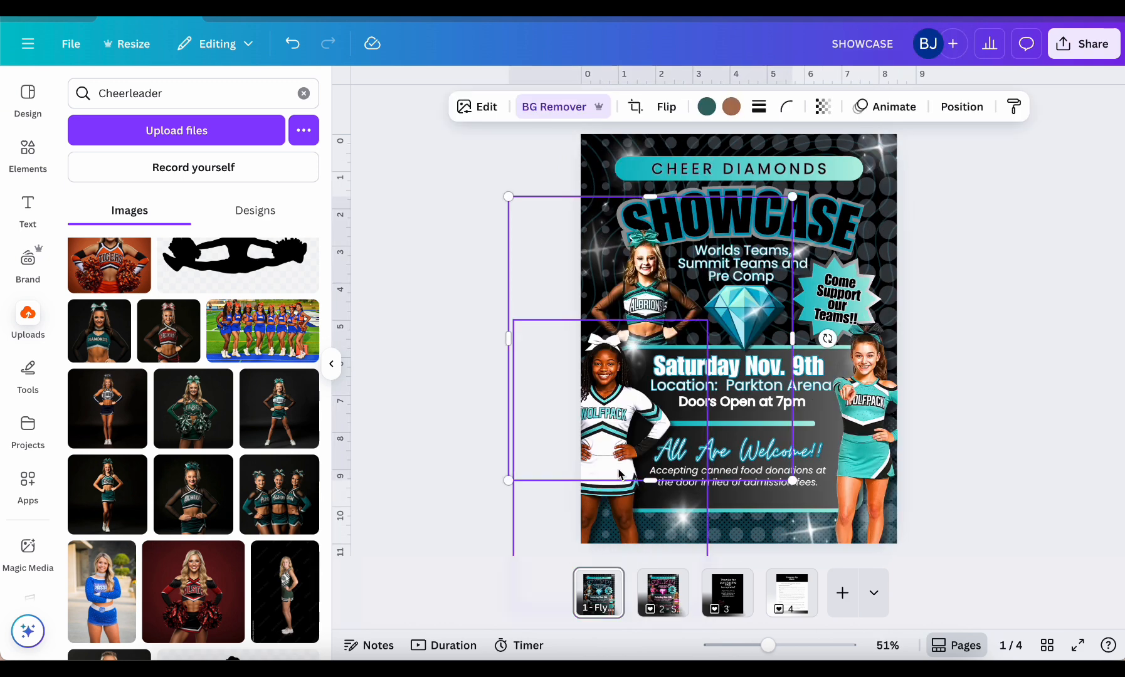
shift+click(858, 450)
right_click(858, 450)
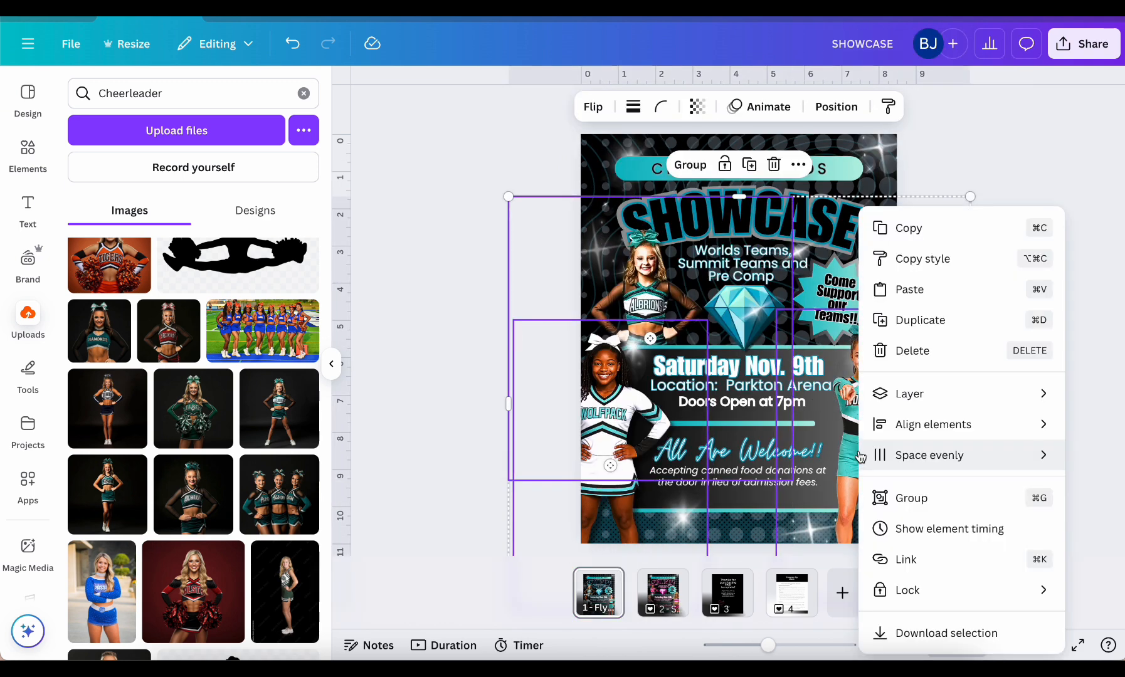
click(929, 226)
click(663, 601)
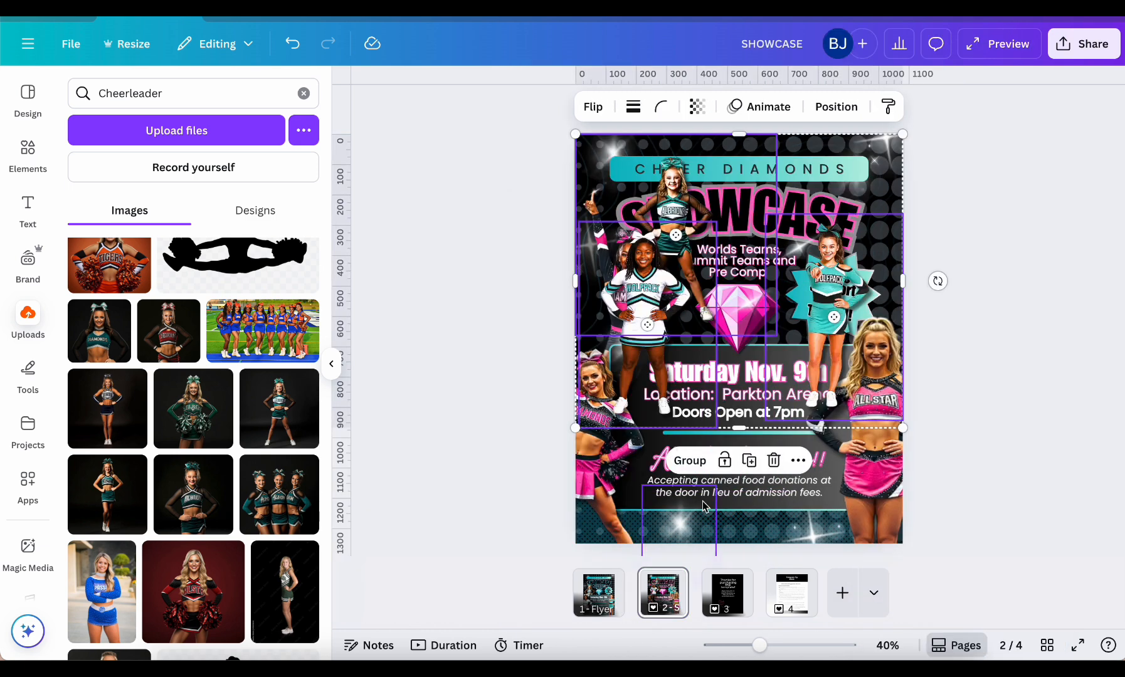
Enlarge the three pasted cheerleader photos together on page 2 and position them along the flyer's sides to match page 1
drag(902, 428, 1026, 542)
drag(961, 393, 884, 450)
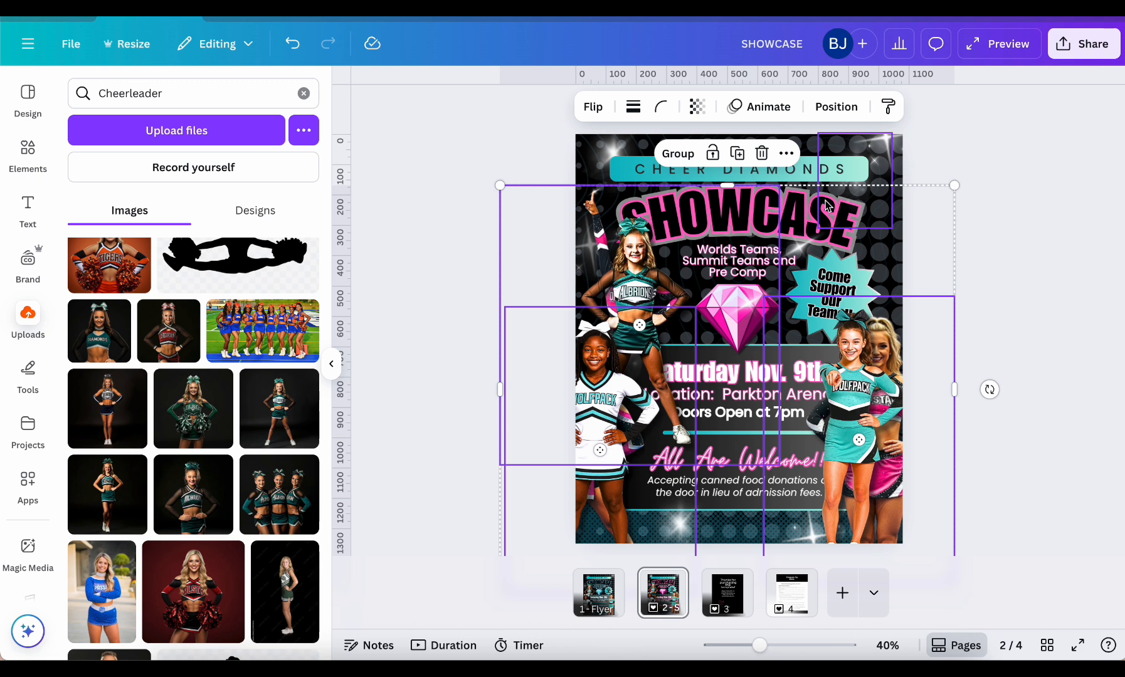
drag(873, 376, 875, 389)
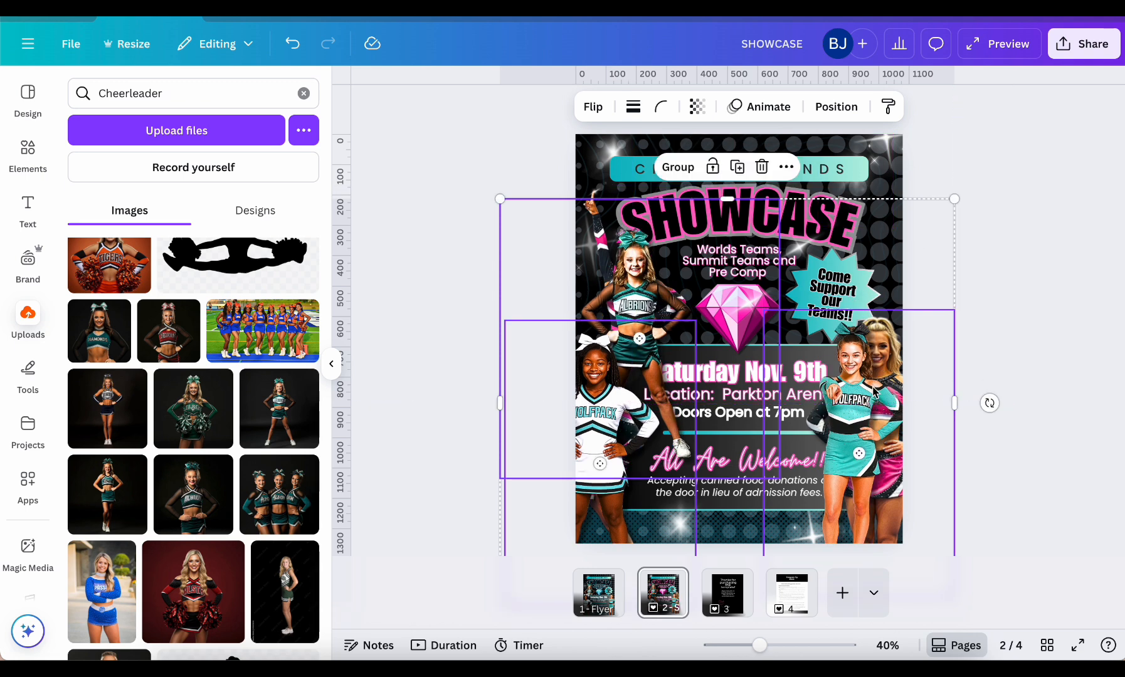